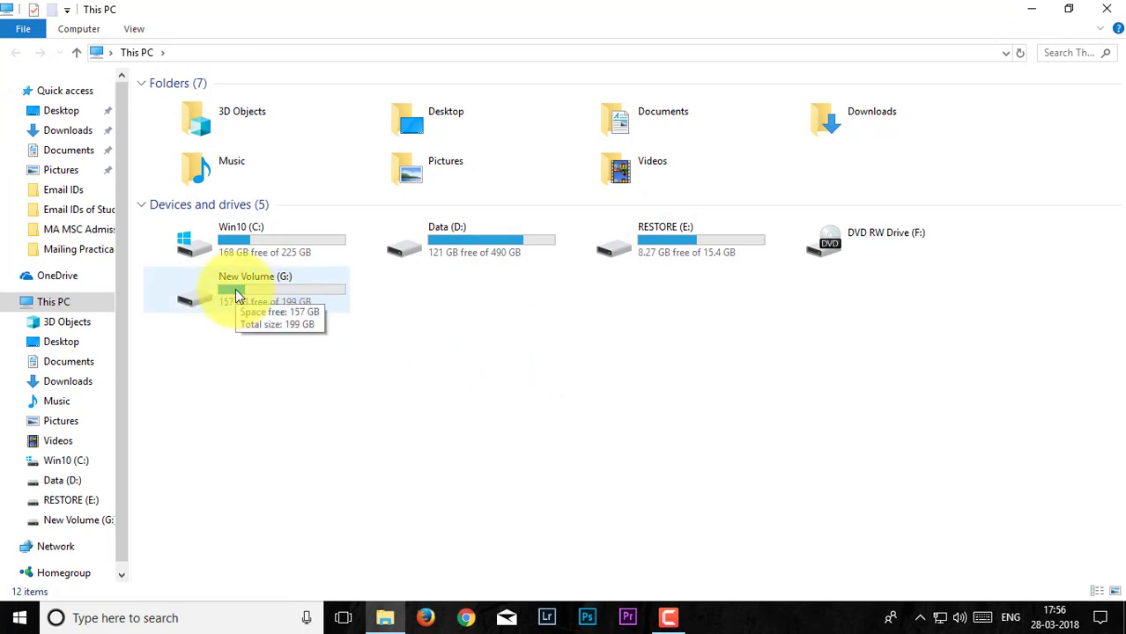
Look through the Softwares folder on New Volume (G:) and return to the drive overview
double_click(235, 293)
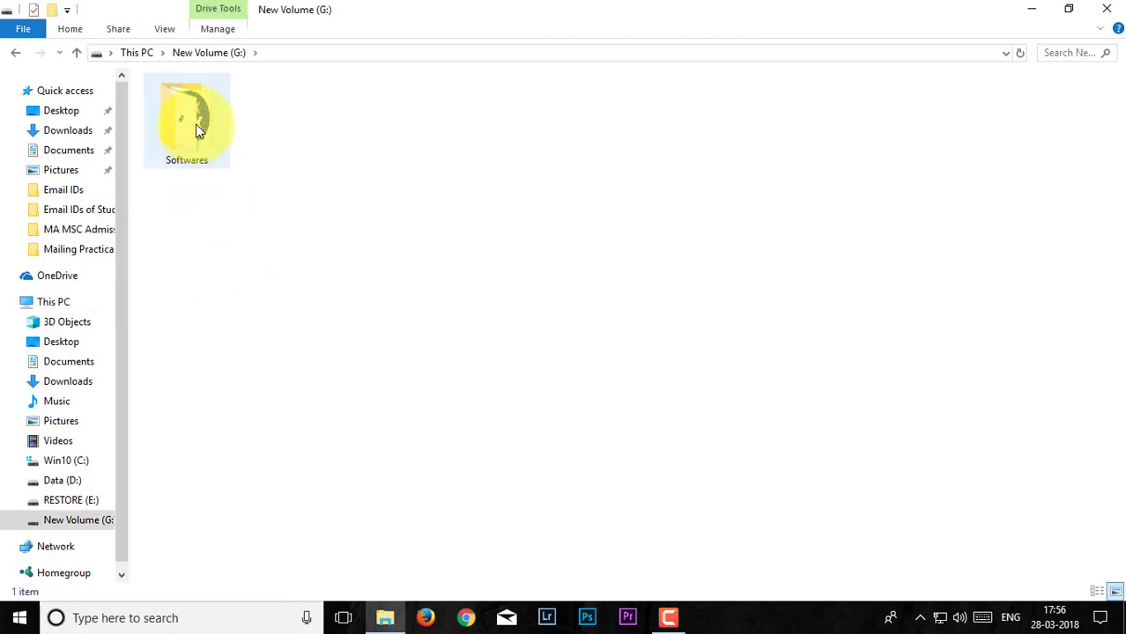
double_click(195, 131)
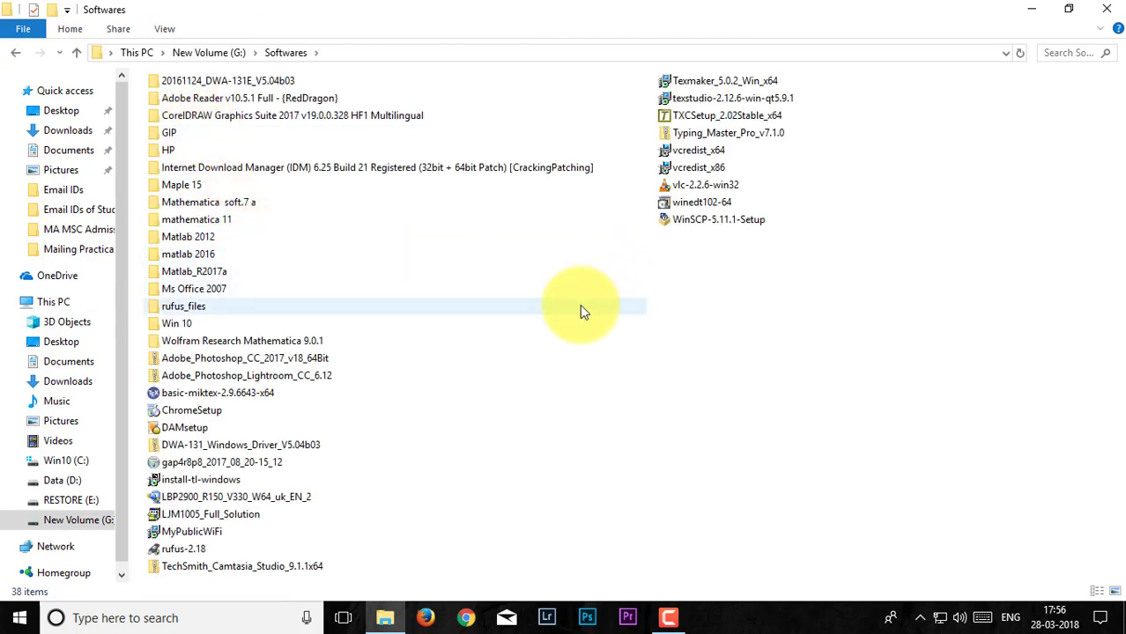
click(17, 57)
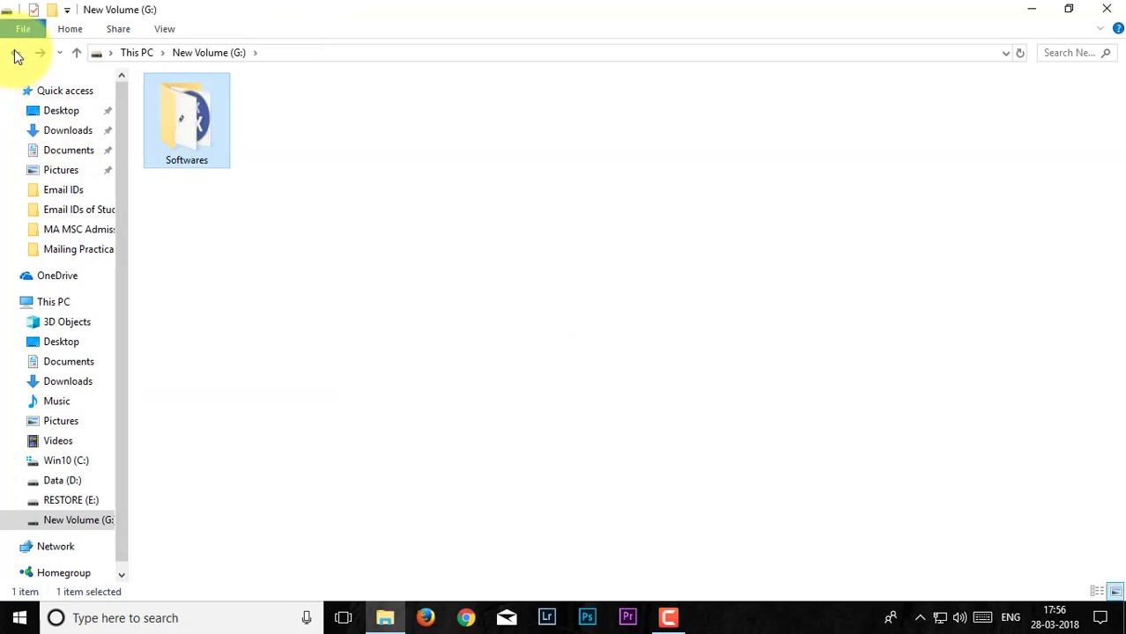
click(17, 56)
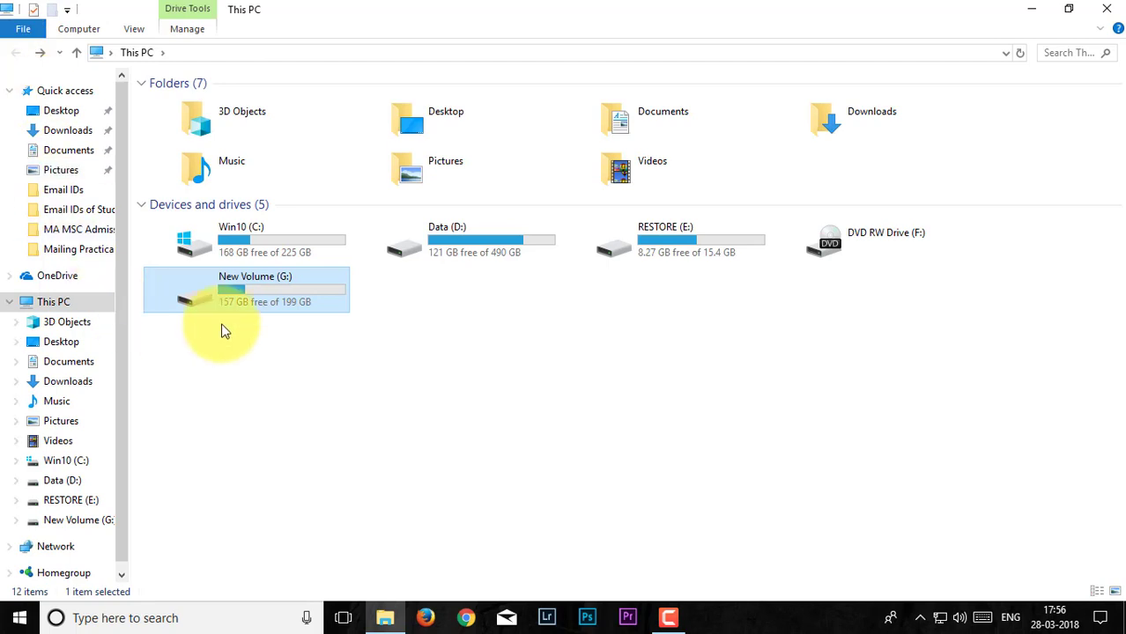
Share the New Volume (G:) drive on the network through Advanced Sharing, keeping the share name G and the limit of 20 simultaneous users
right_click(244, 291)
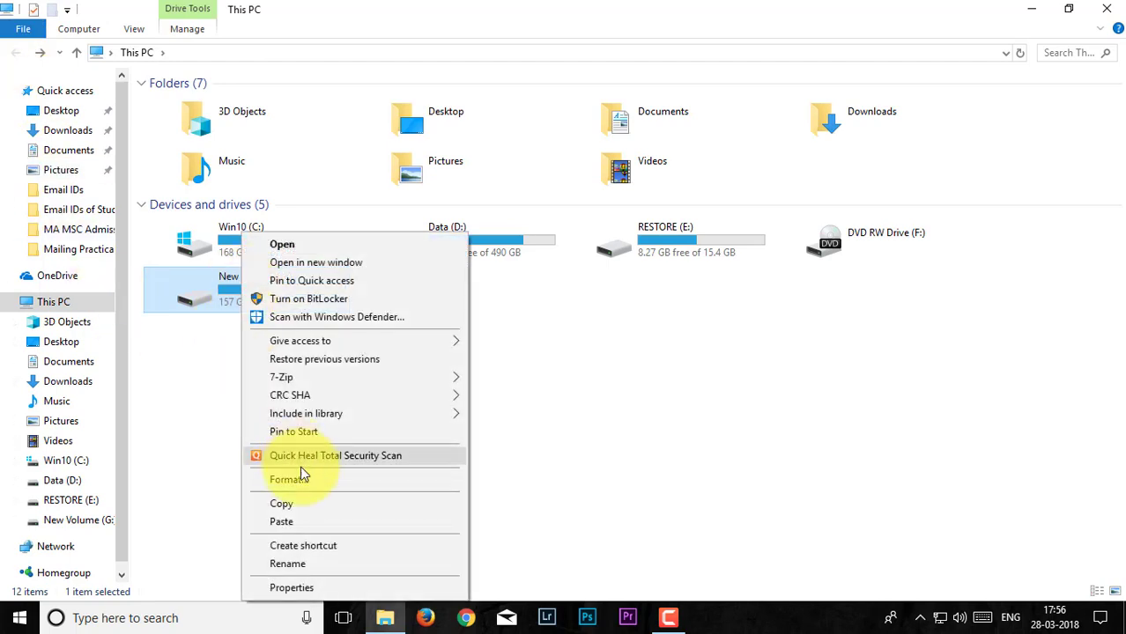
click(293, 587)
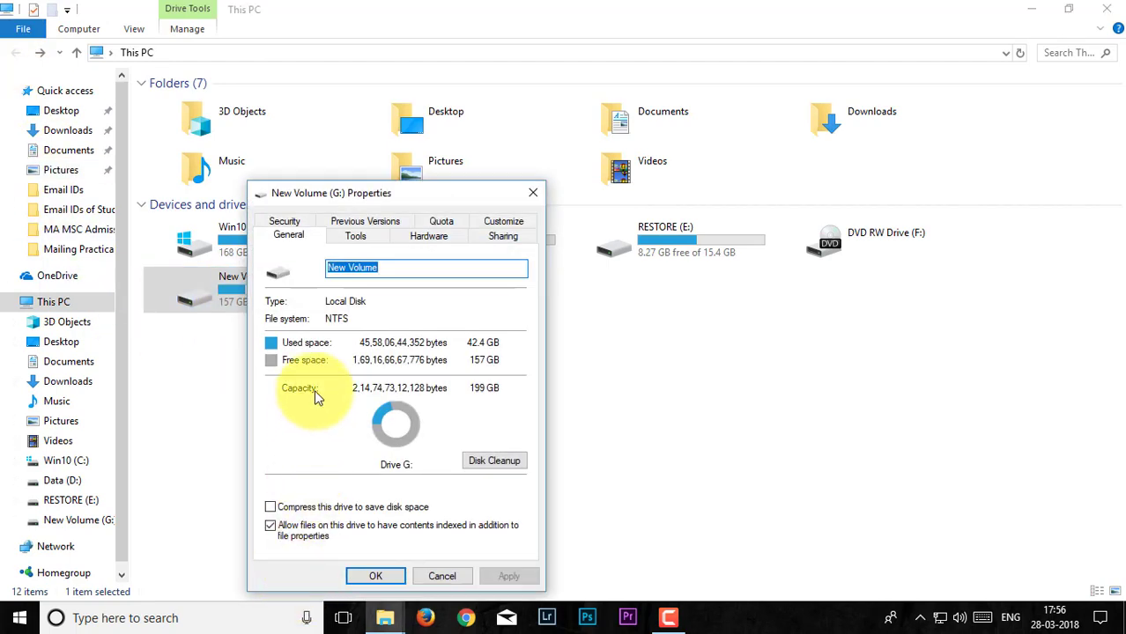
click(514, 236)
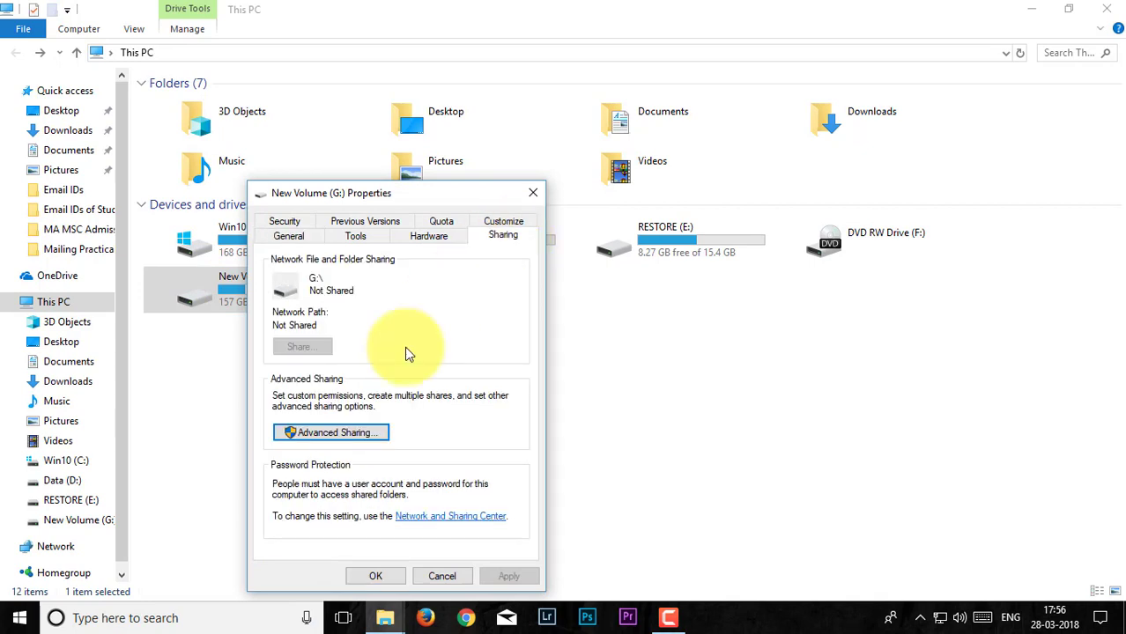
click(322, 436)
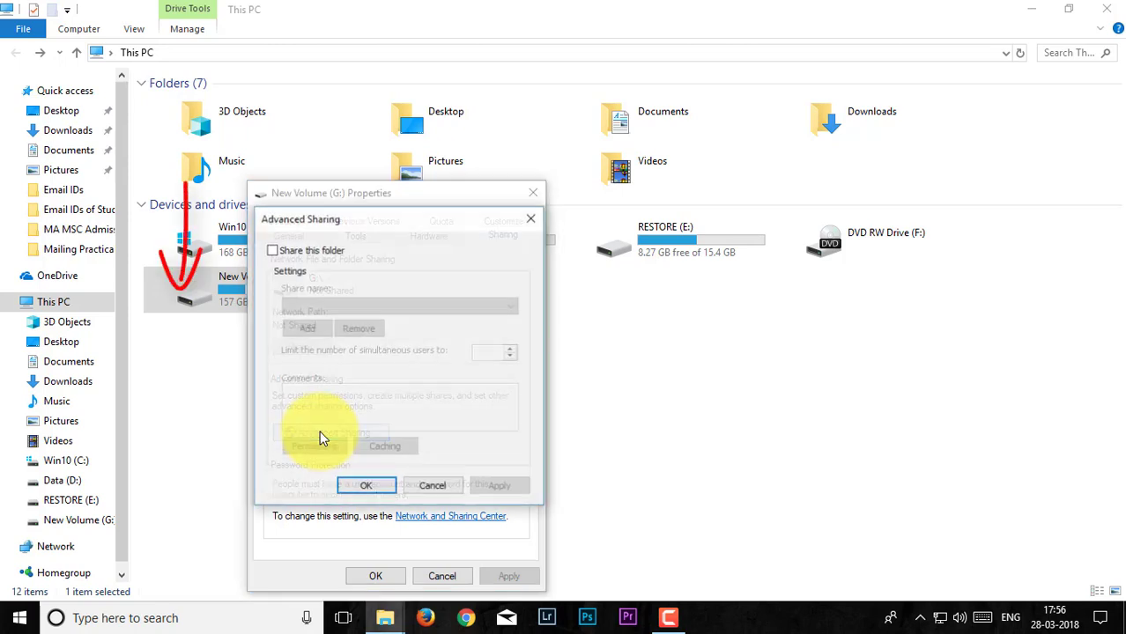
click(284, 252)
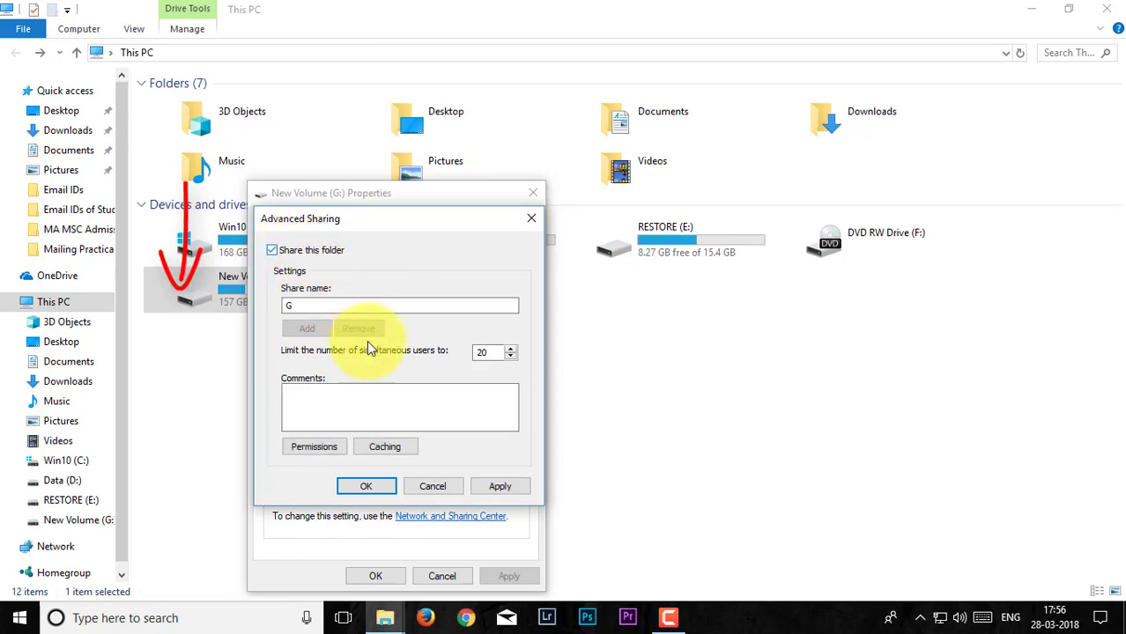
click(505, 487)
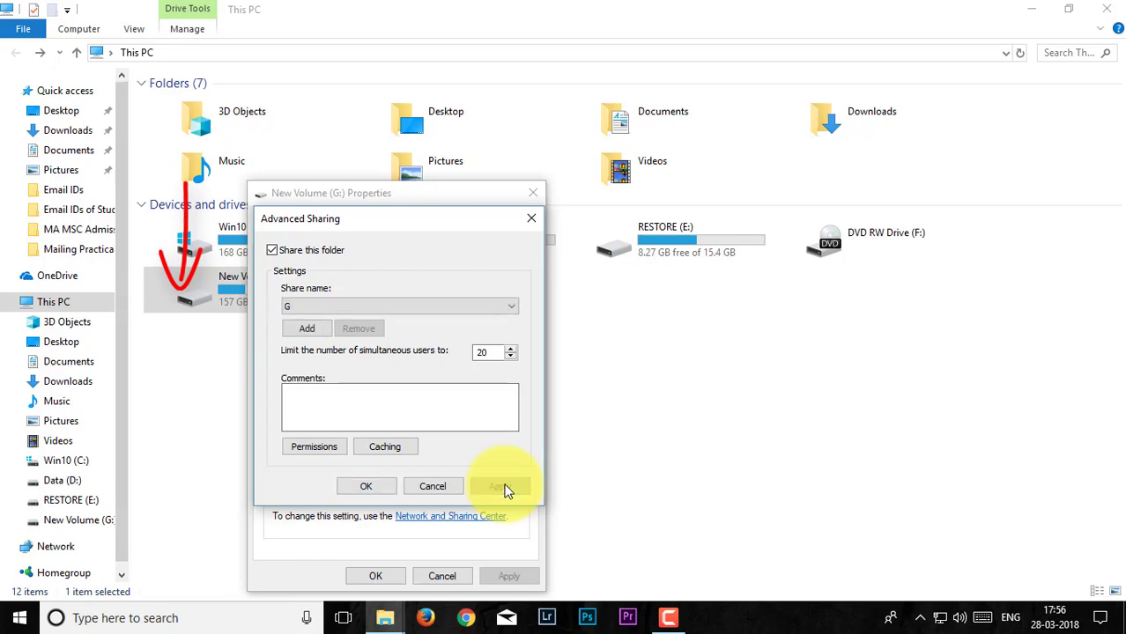
click(368, 488)
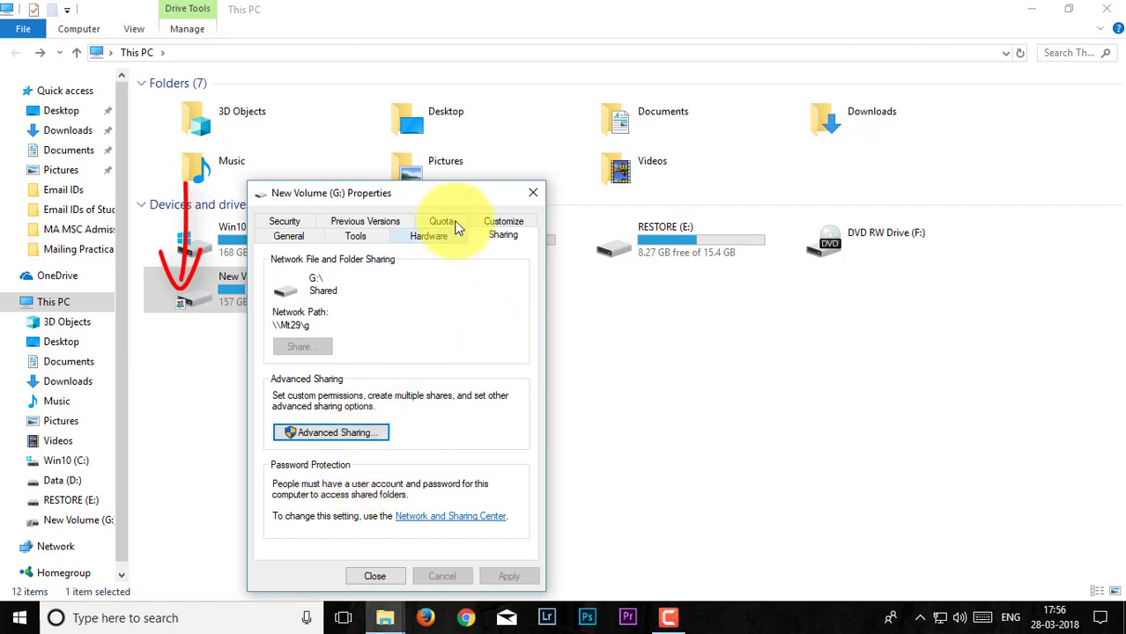
drag(457, 194, 549, 182)
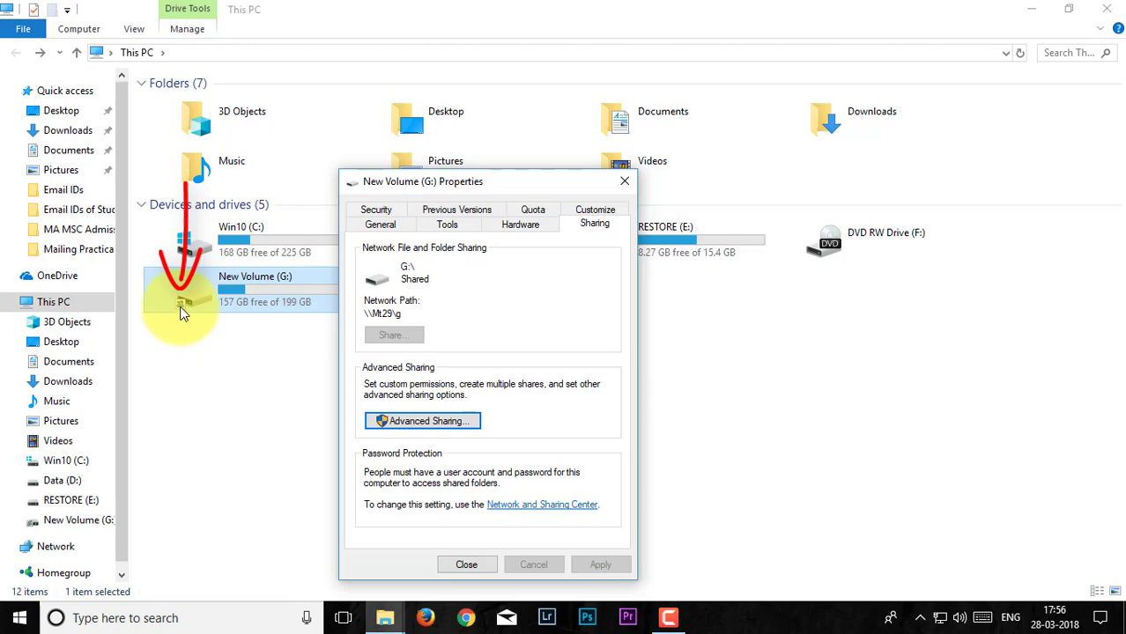
click(466, 288)
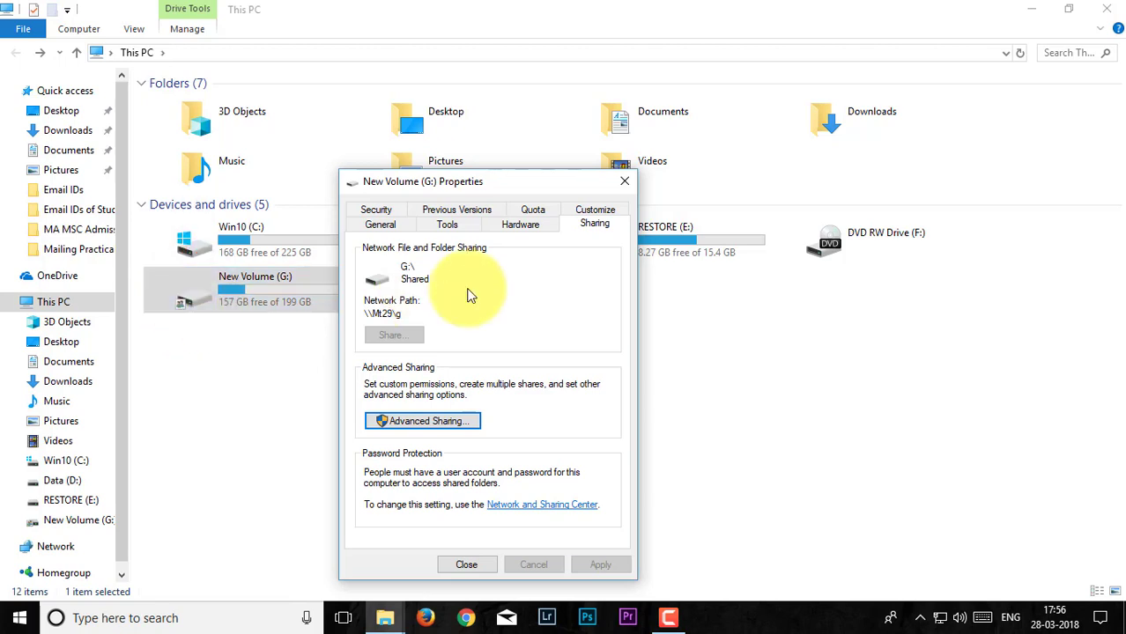
Add the group Everyone to the security permissions of New Volume (G:), checking the name before accepting it
click(377, 214)
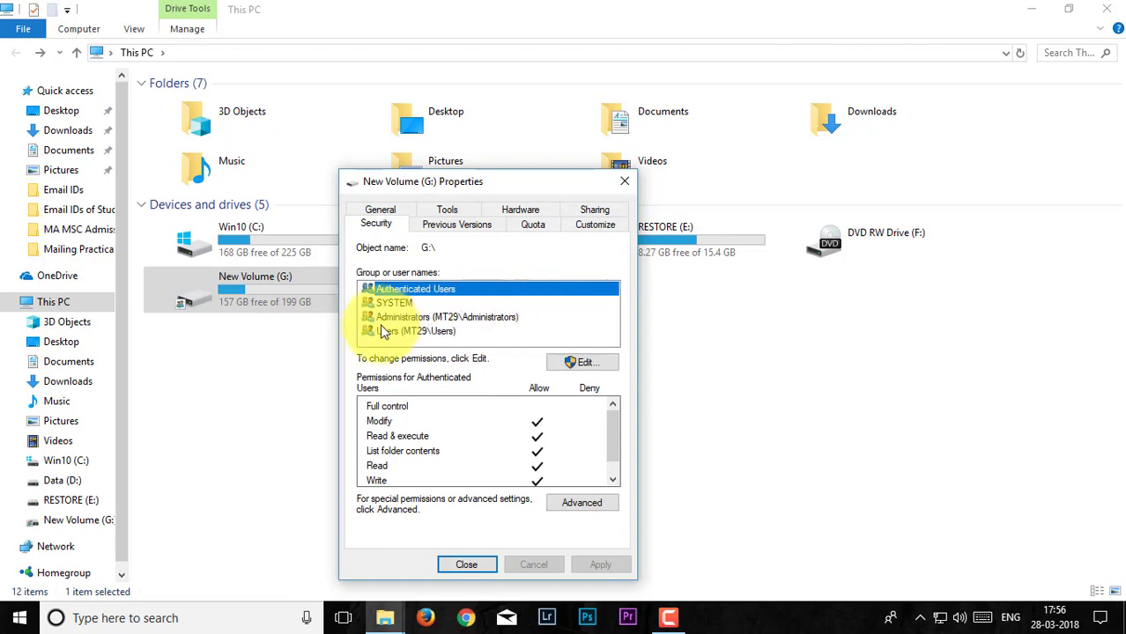
click(585, 363)
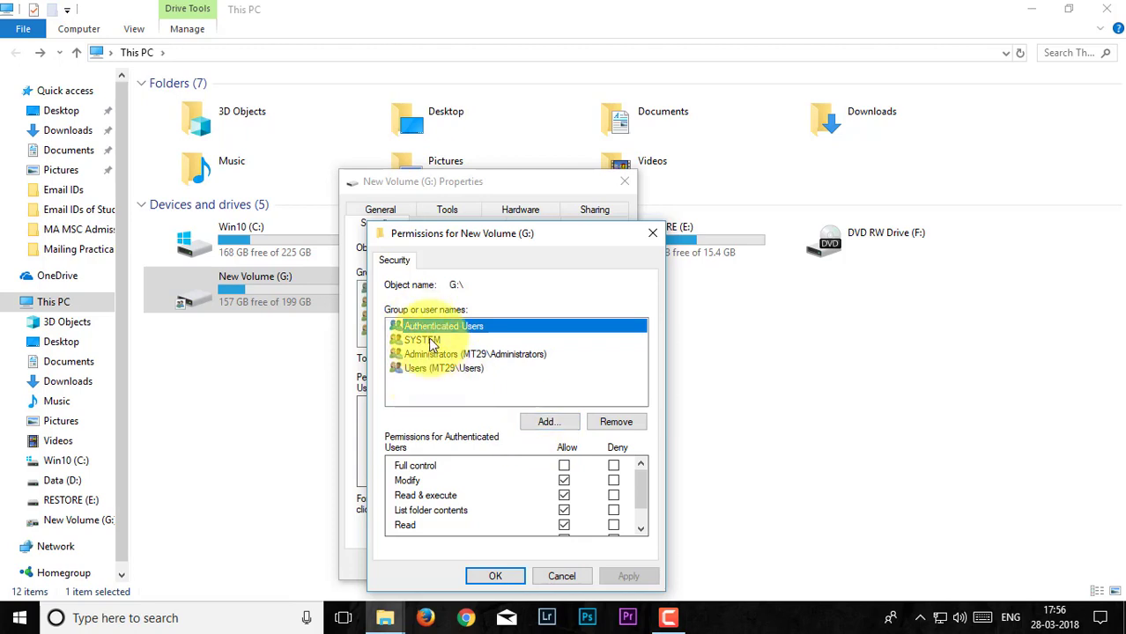
click(547, 419)
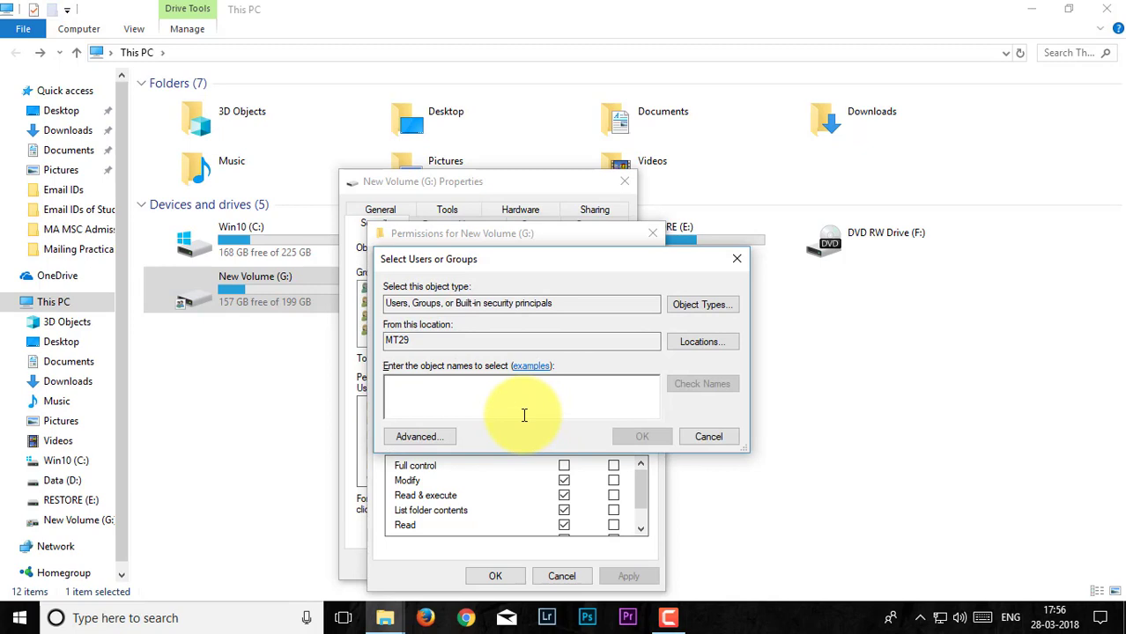
text(eve)
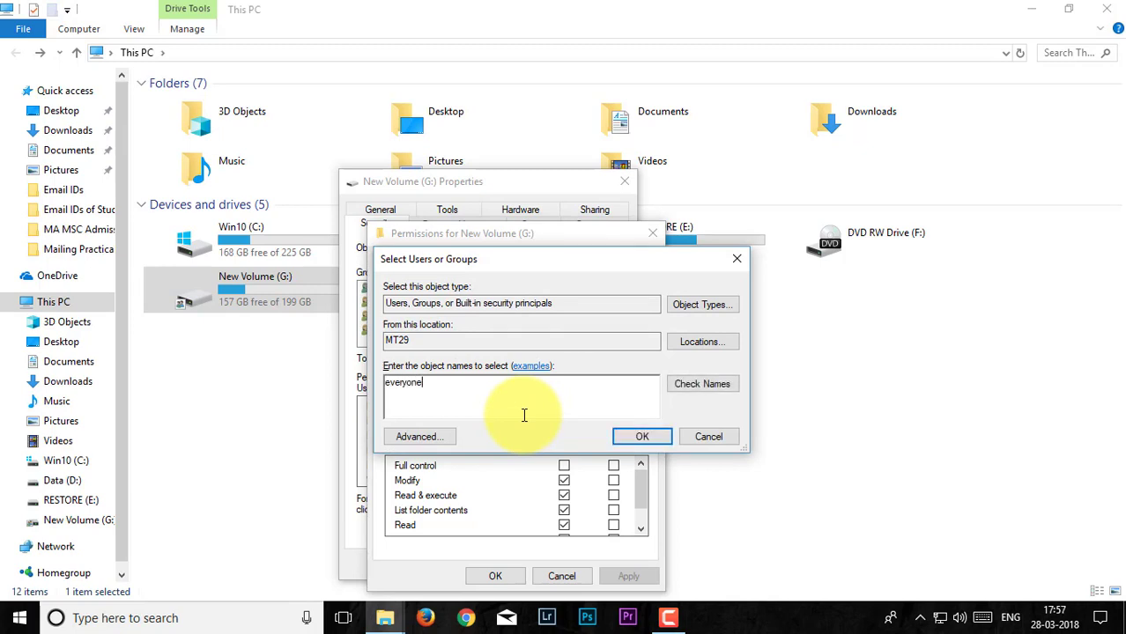
text(ryone)
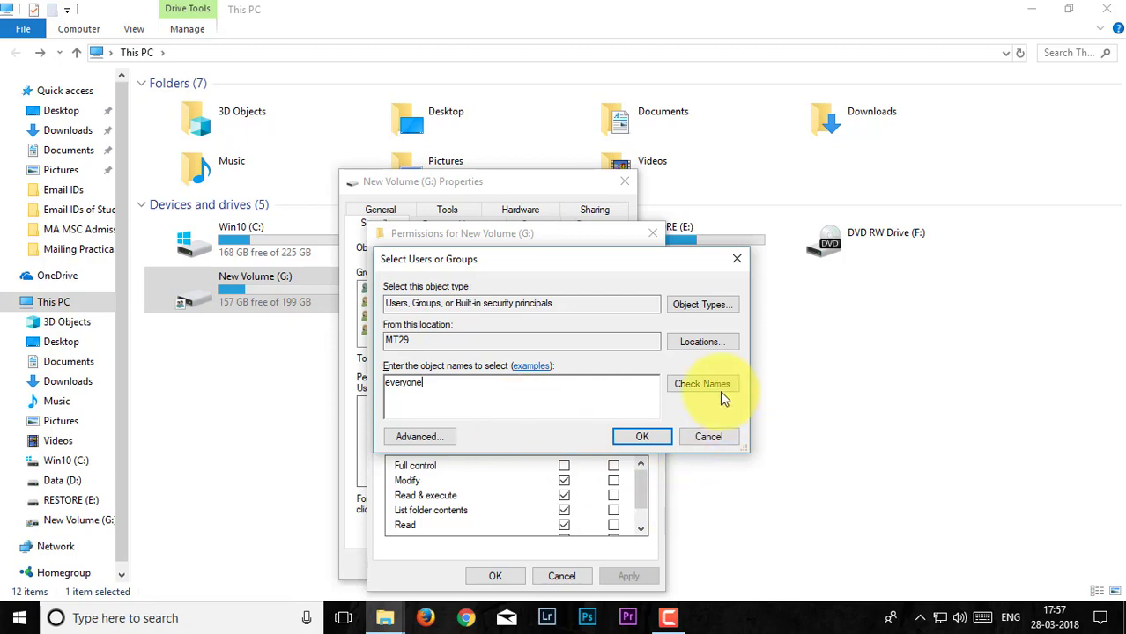
click(718, 388)
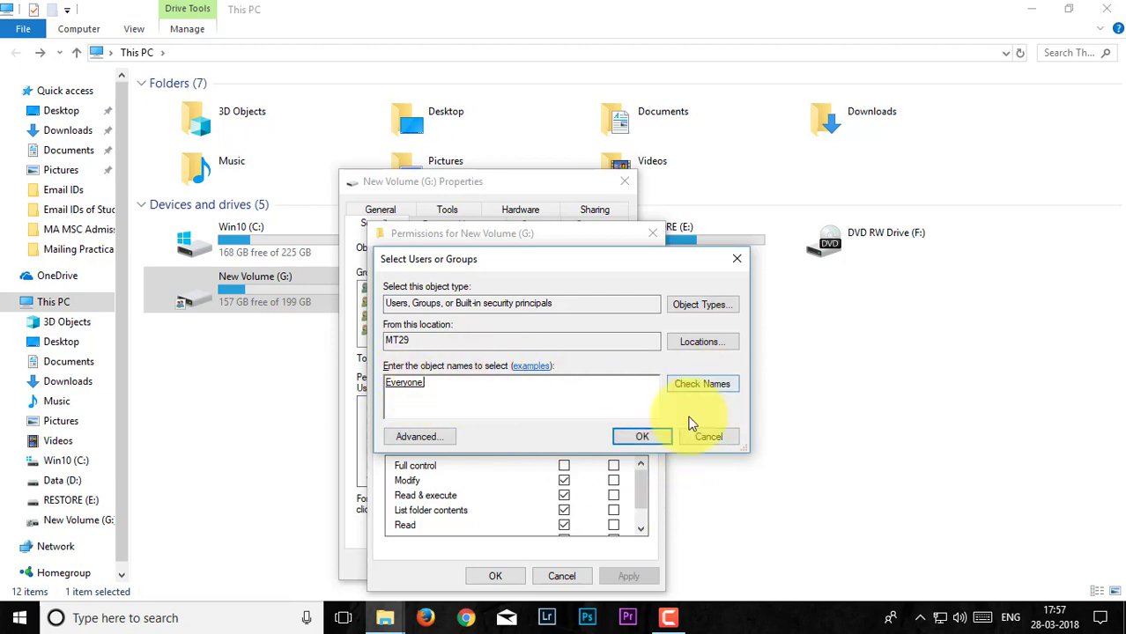
click(645, 438)
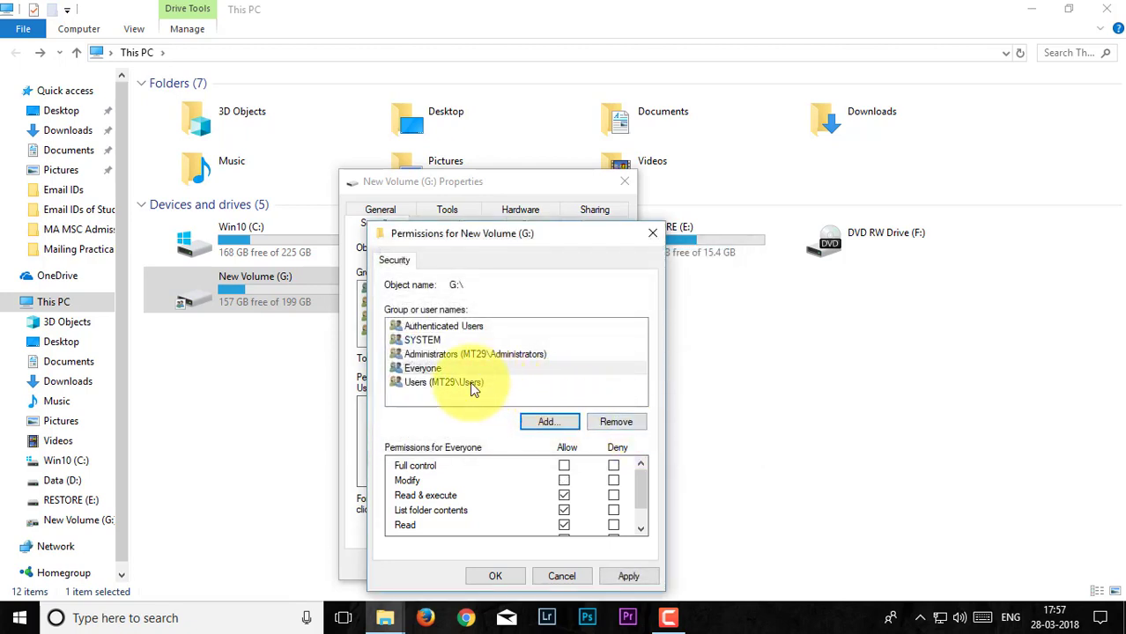
Apply the default read permissions for Everyone on drive G: and close the drive's permission and properties windows
click(420, 369)
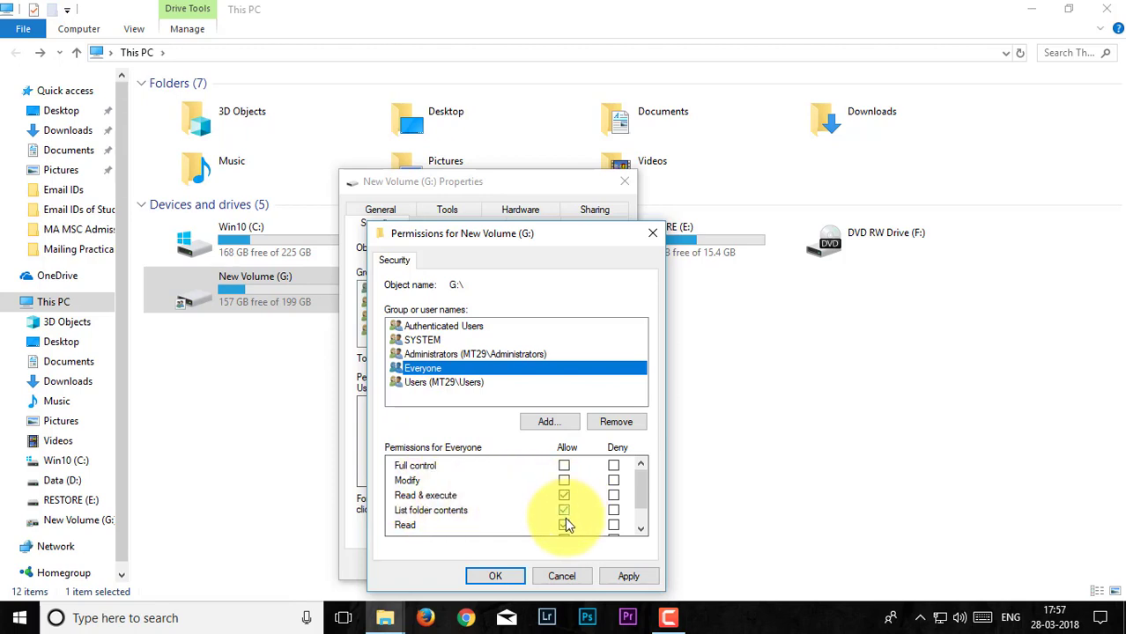
mouse_move(642, 483)
mouse_down()
mouse_move(642, 512)
mouse_move(644, 475)
mouse_up()
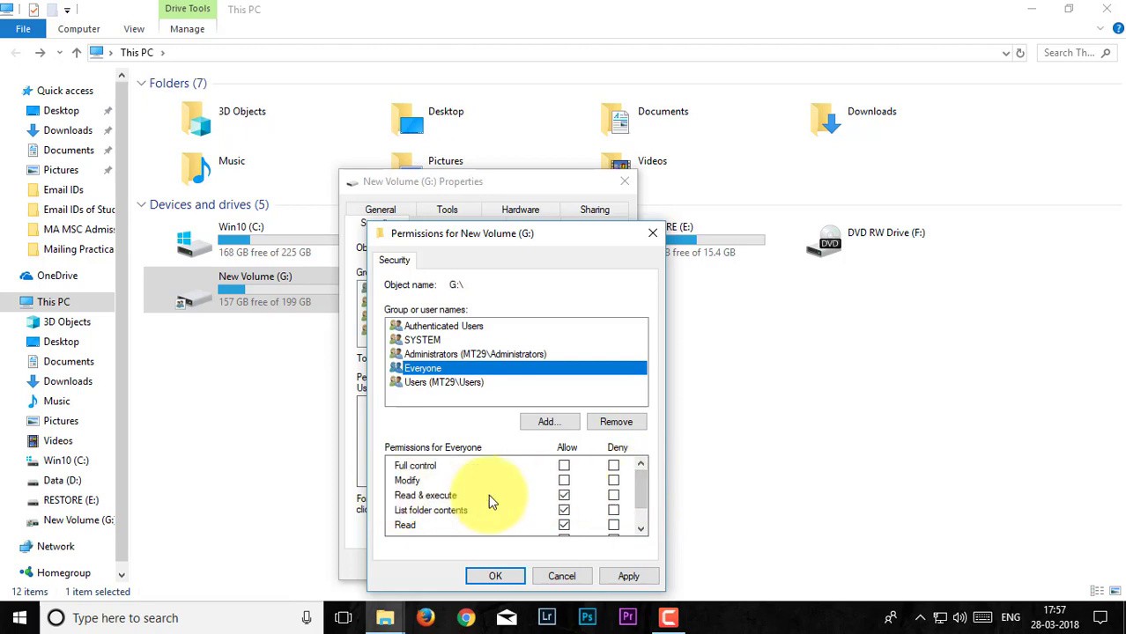
click(631, 576)
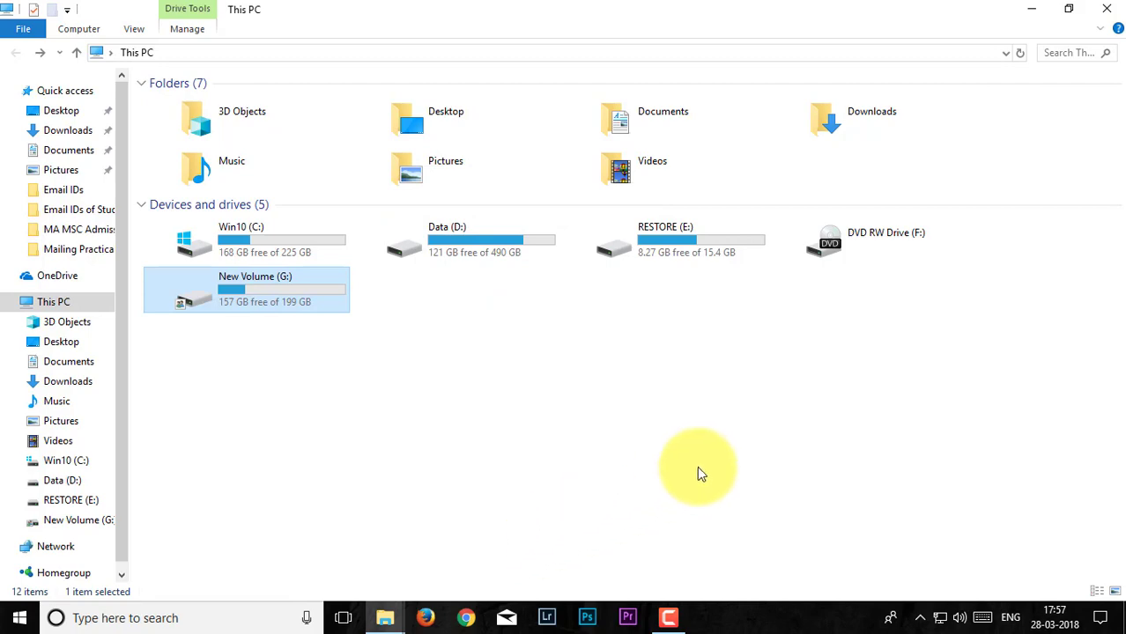
click(1114, 14)
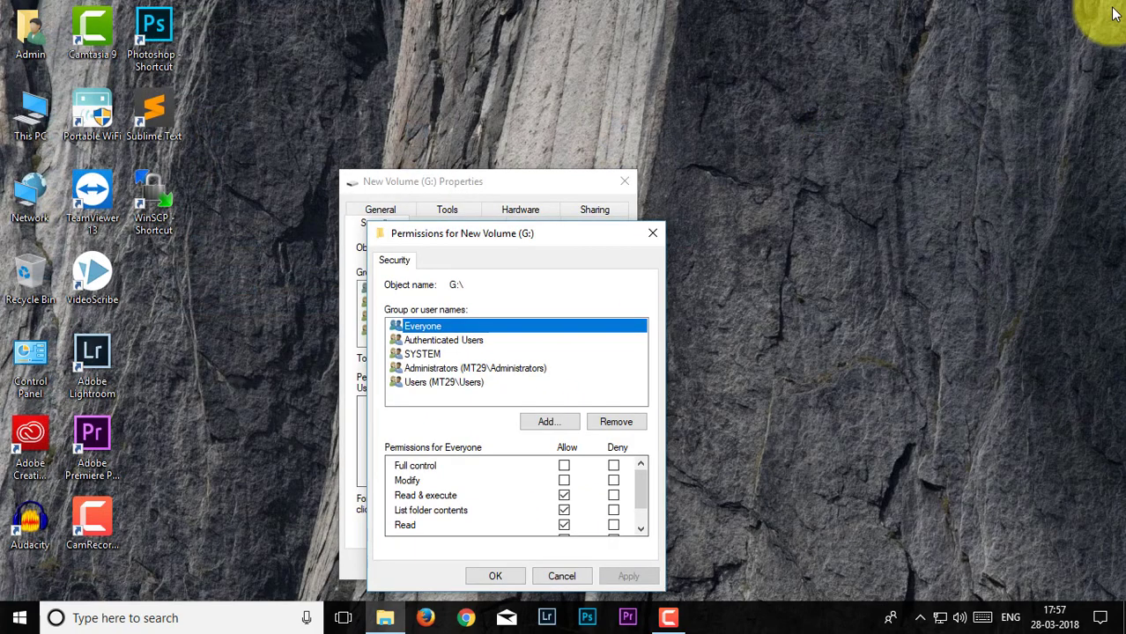
click(495, 576)
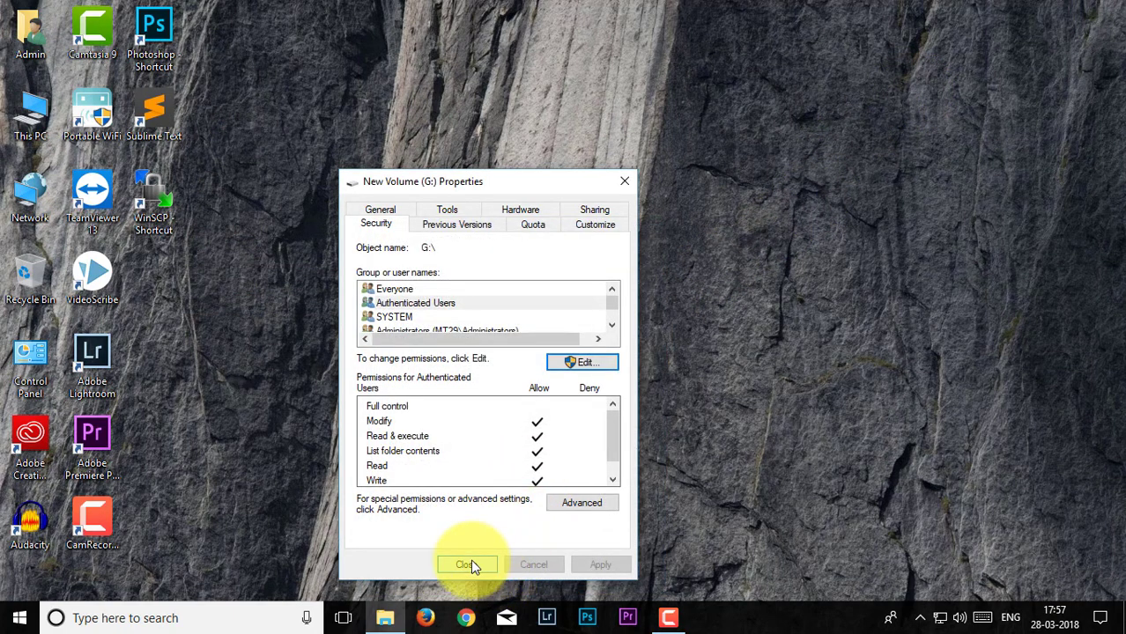
click(467, 564)
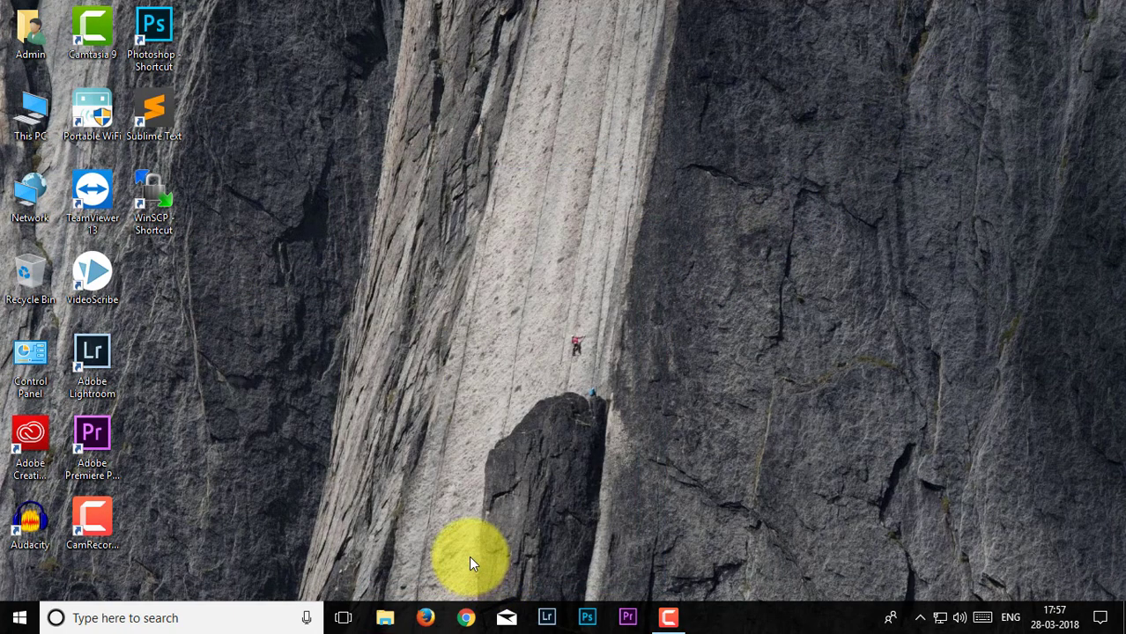
Check the computer name and workgroup in the system properties of This PC, and close the window
right_click(29, 106)
click(129, 284)
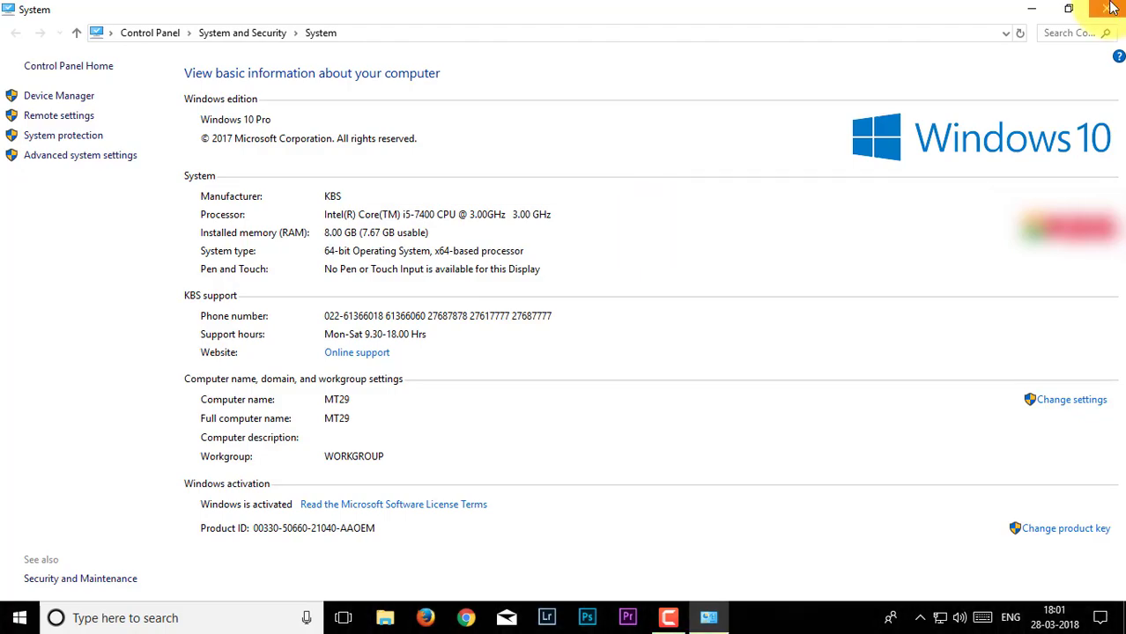
click(1106, 9)
Open the advanced sharing settings from the Network and Sharing Center in Control Panel
double_click(33, 363)
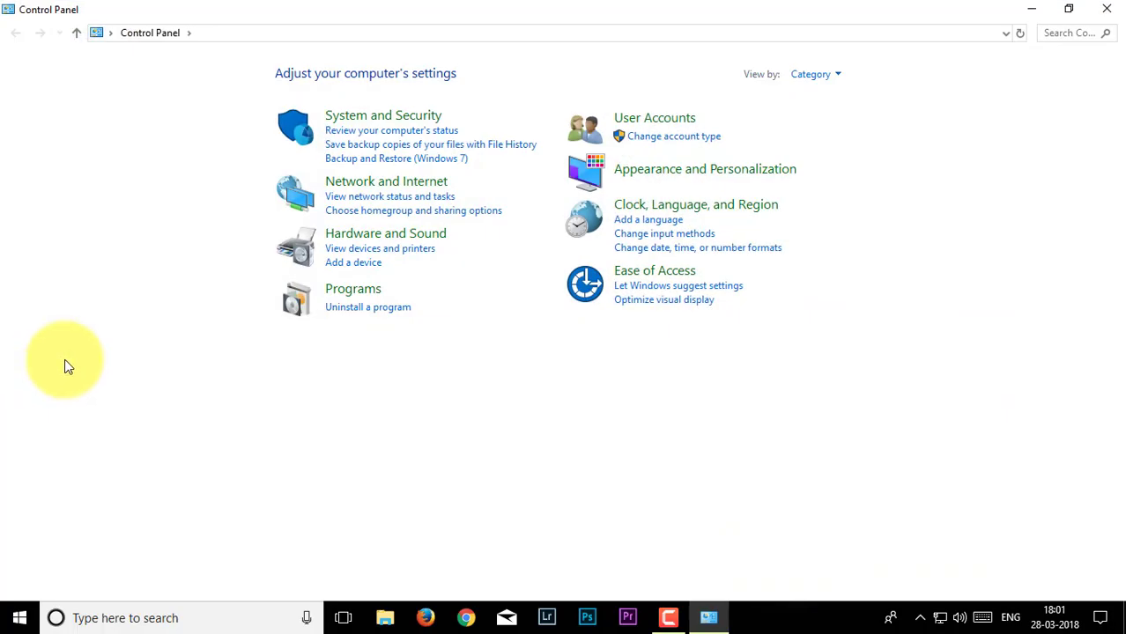
click(398, 183)
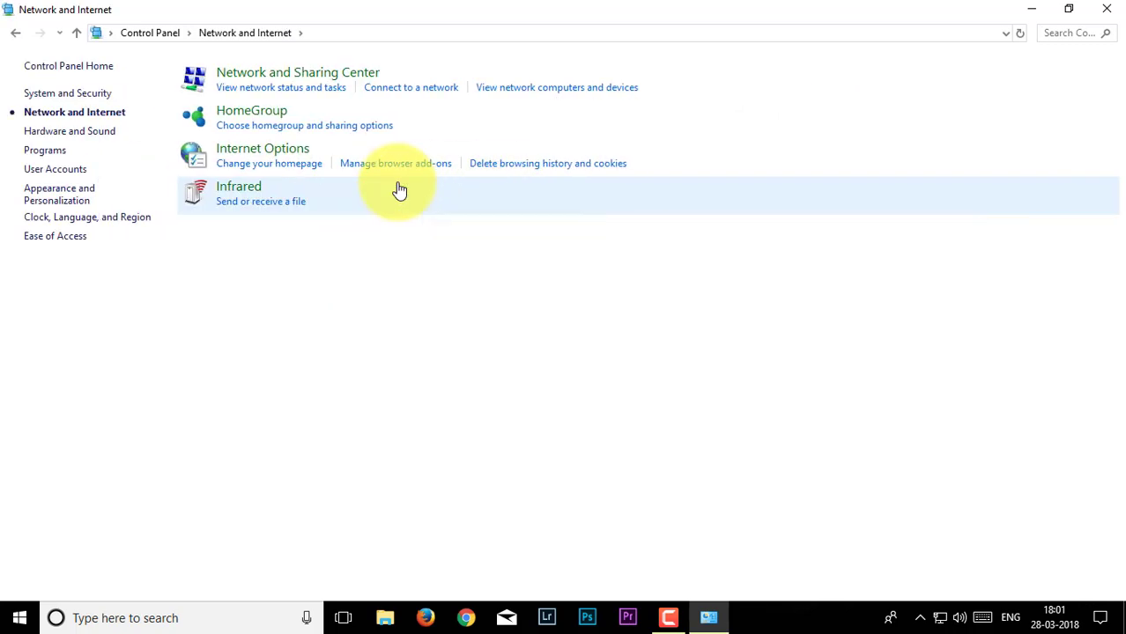
click(289, 78)
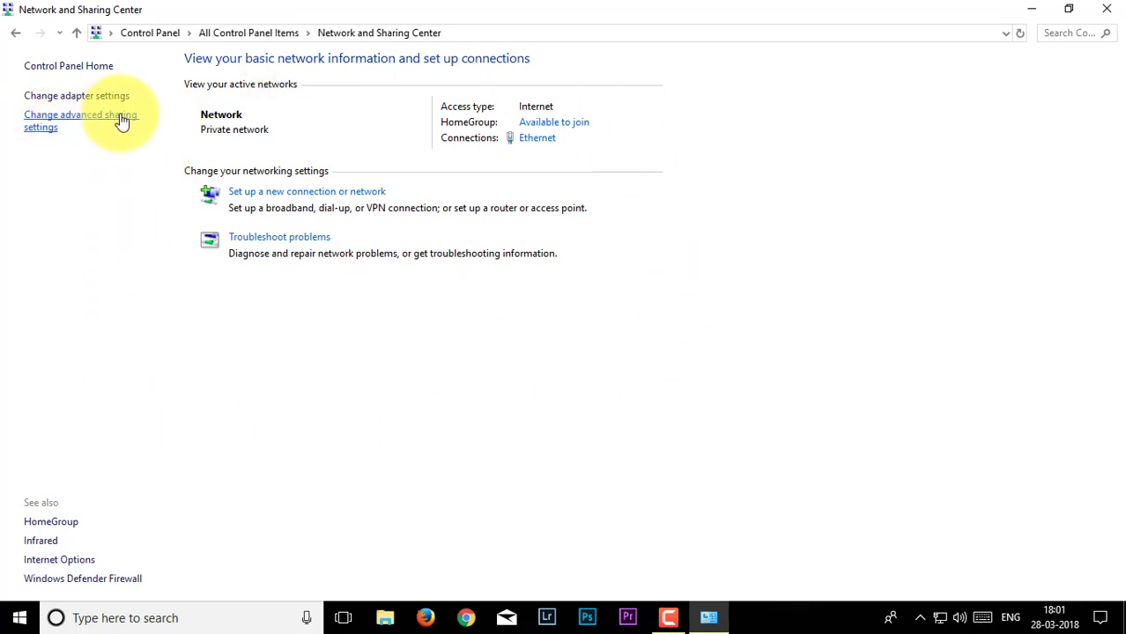
click(49, 127)
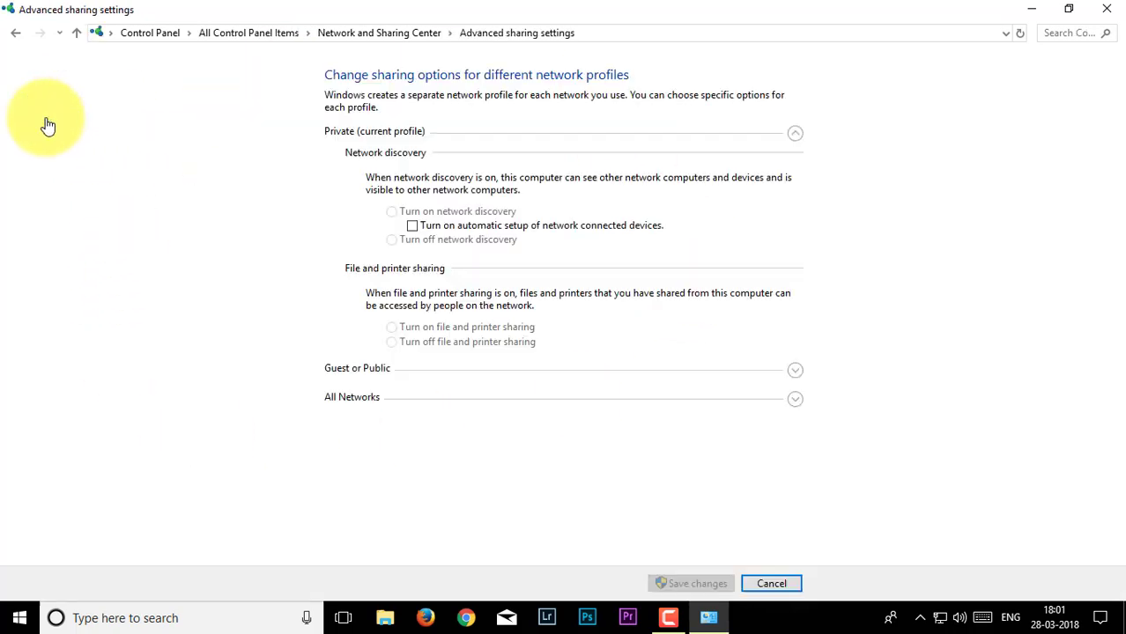
Review the network discovery and file and printer sharing options of the Private and Guest or Public profiles, keeping public network discovery off
click(796, 136)
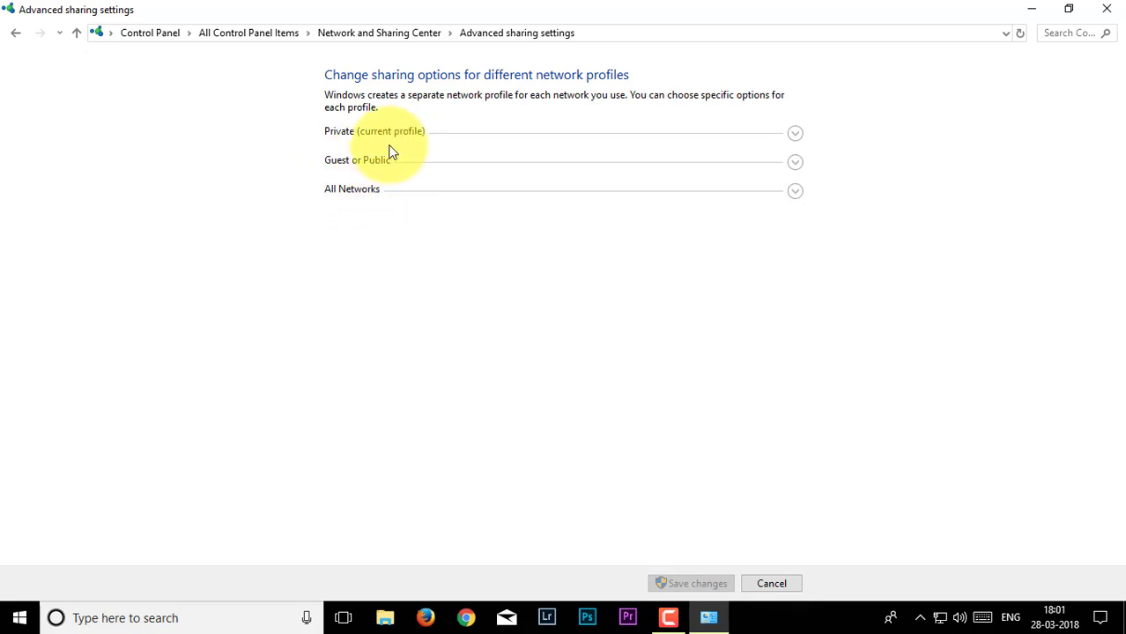
click(796, 136)
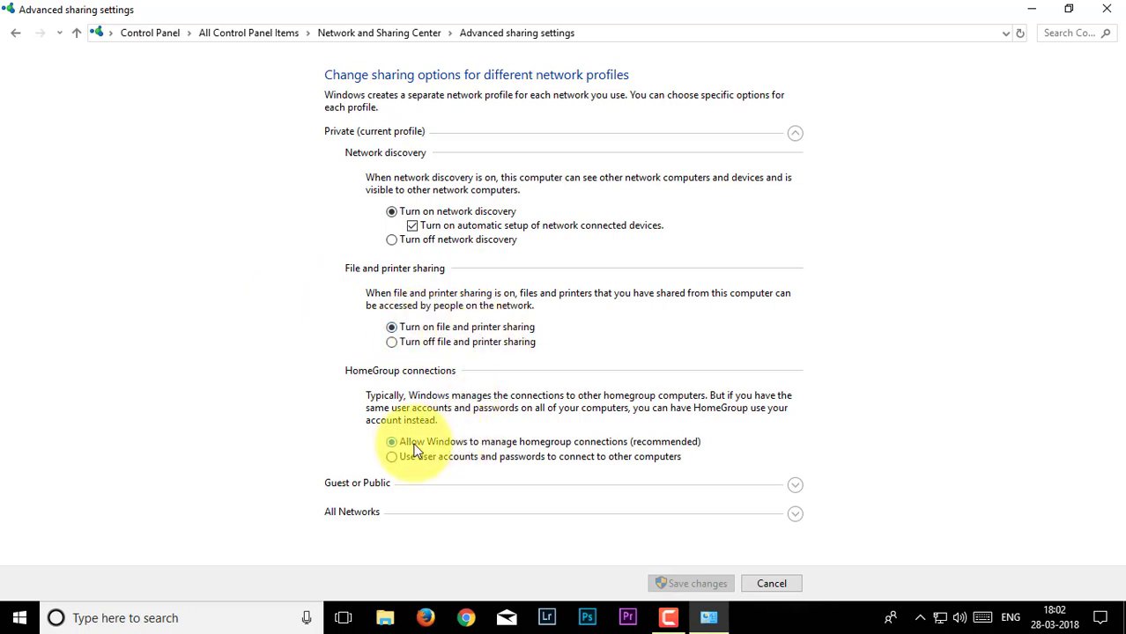
click(795, 136)
click(796, 163)
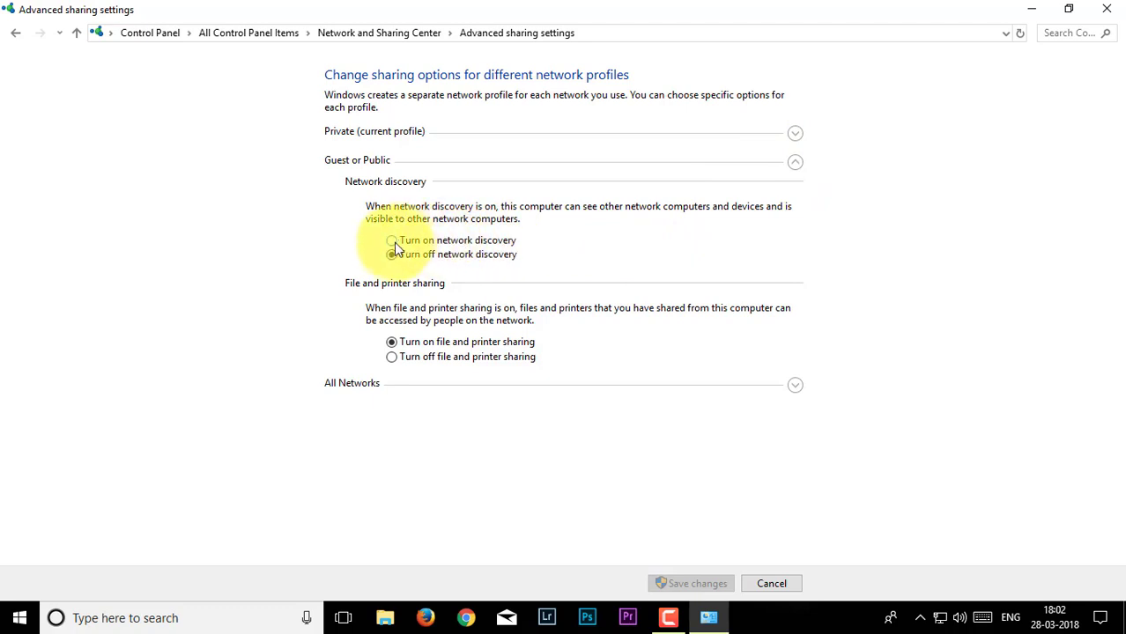
click(428, 257)
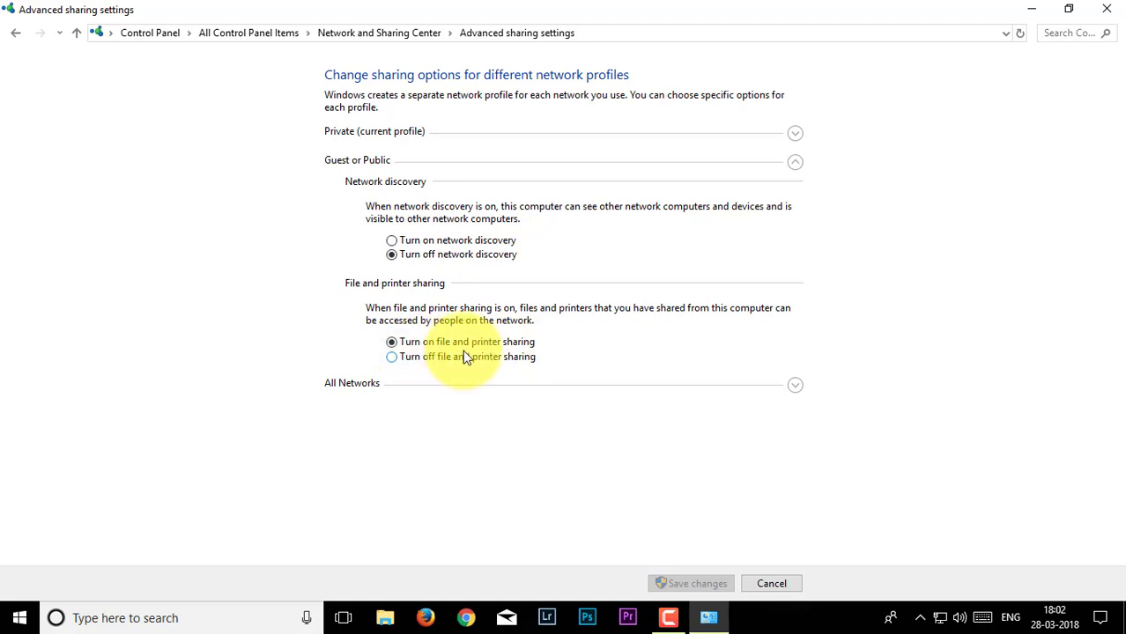
Review the All Networks options for public folder, file and password protected sharing, and leave the settings without saving
click(794, 164)
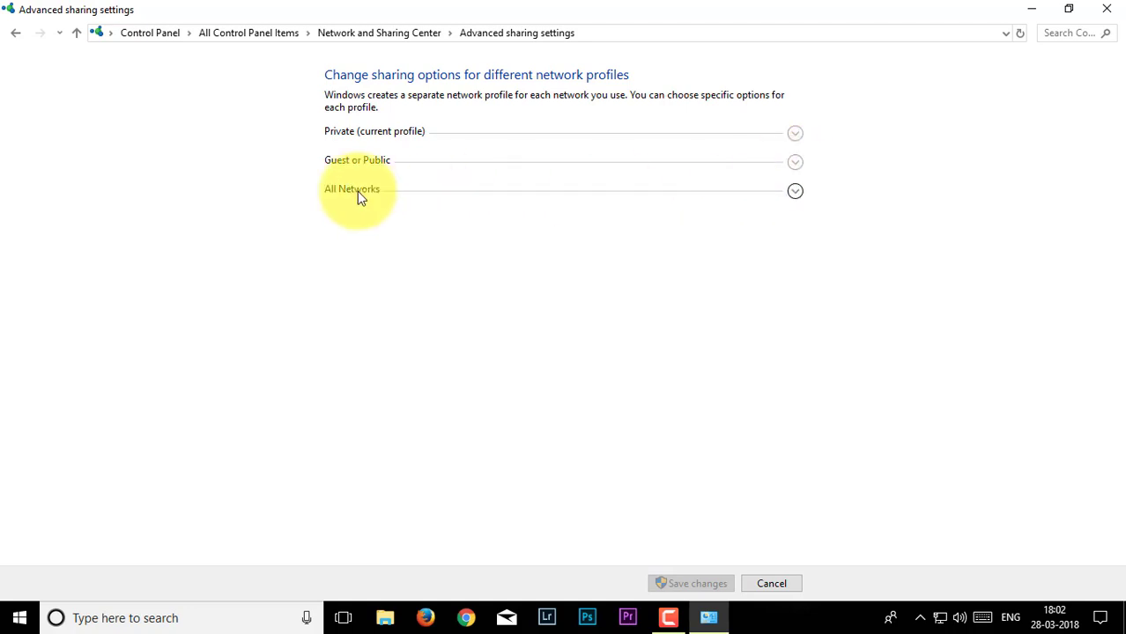
click(795, 192)
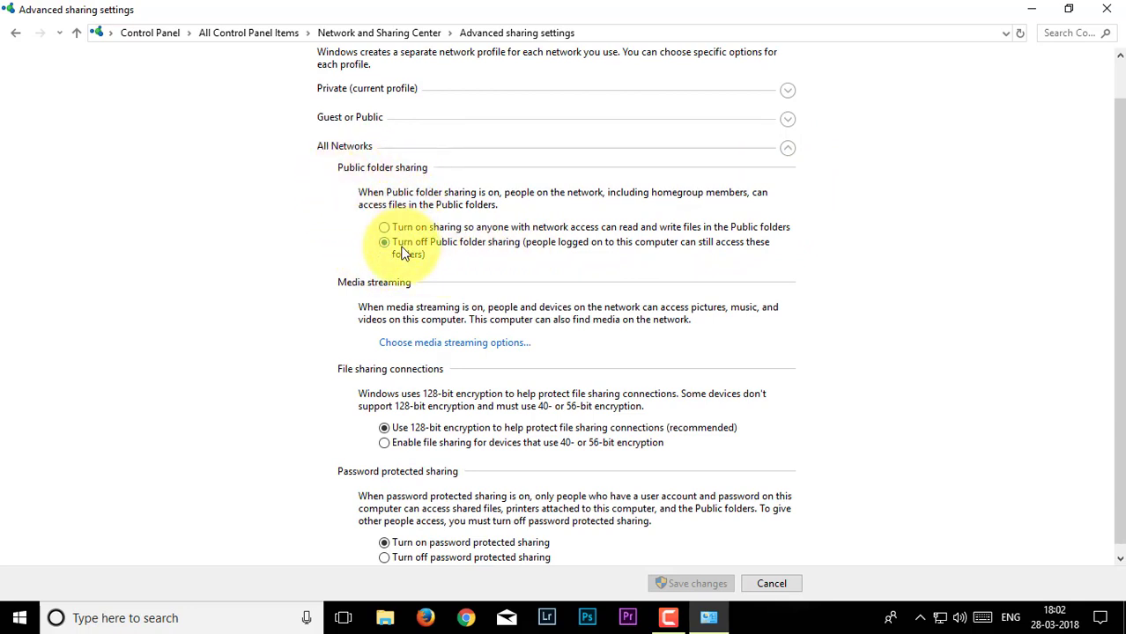
scroll(257, 362, down, 1)
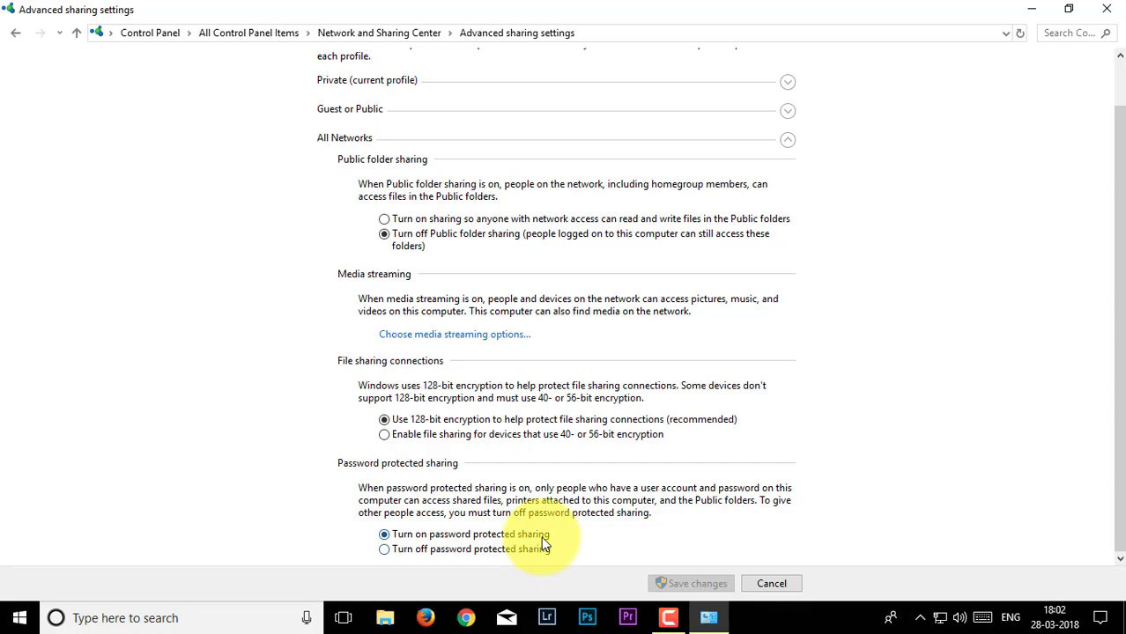
click(787, 586)
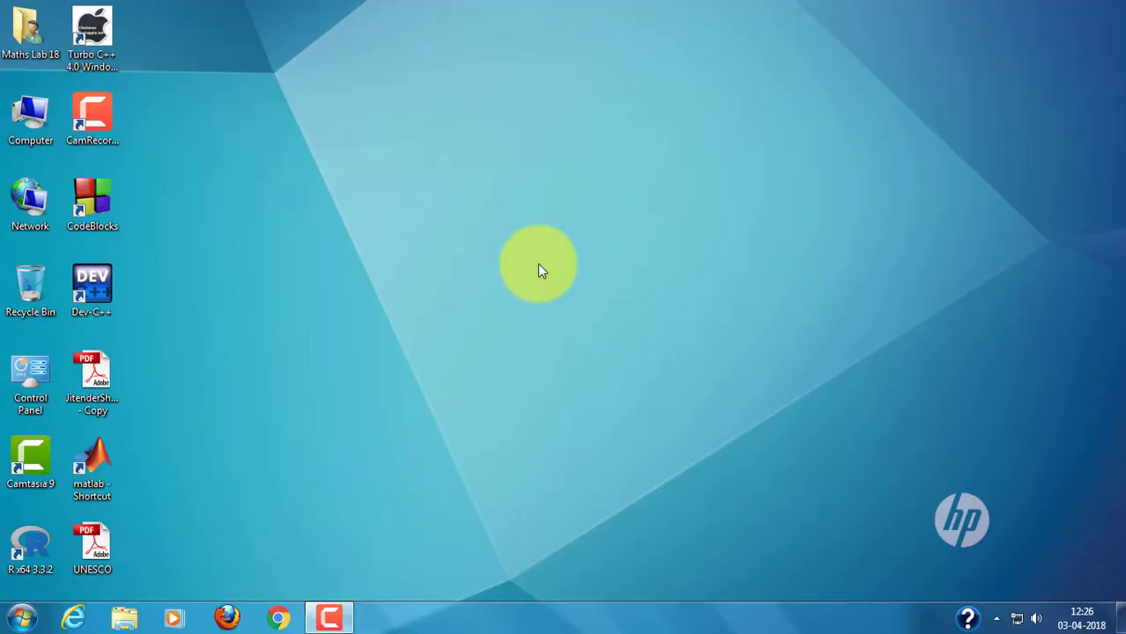
On the Windows 7 computer, open the Computer properties and review the Home or Work profile's advanced sharing options
right_click(39, 124)
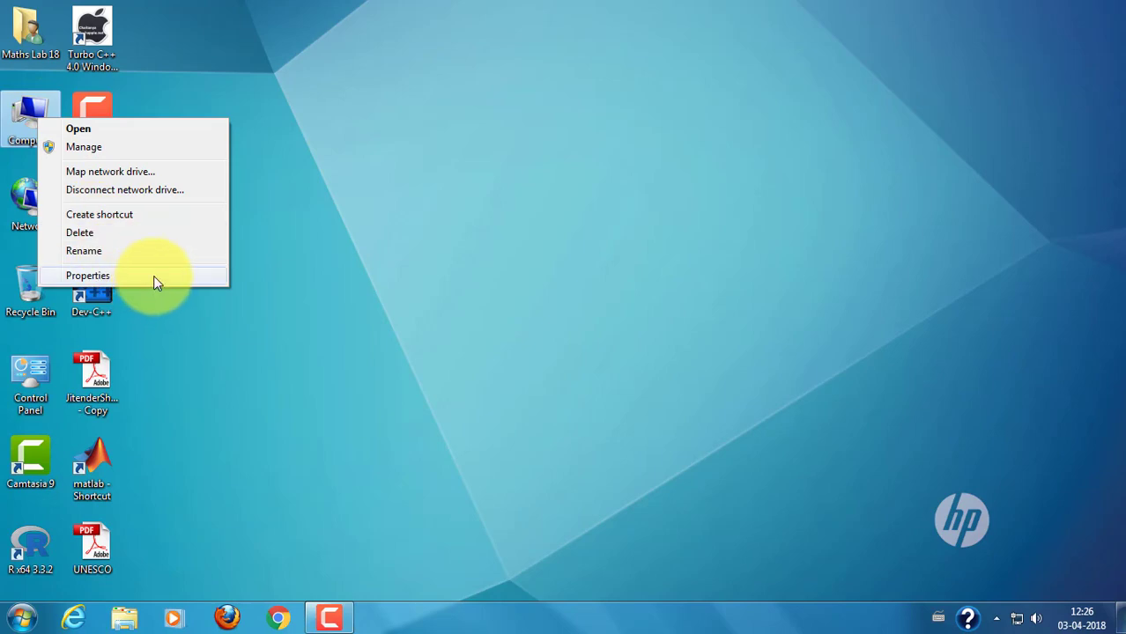
click(88, 276)
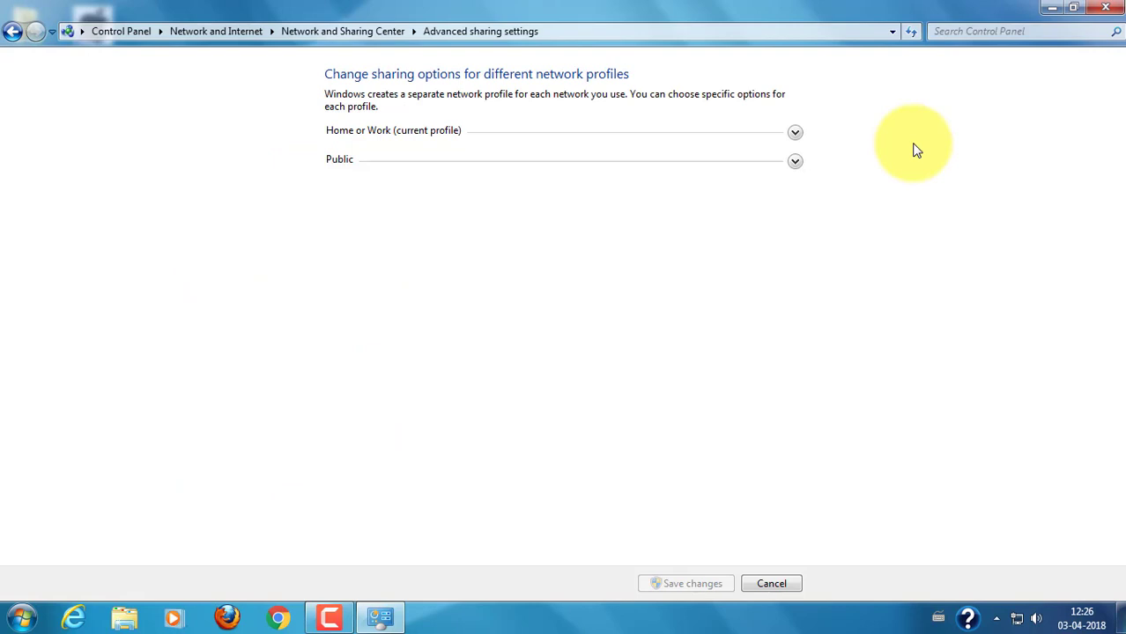
click(795, 131)
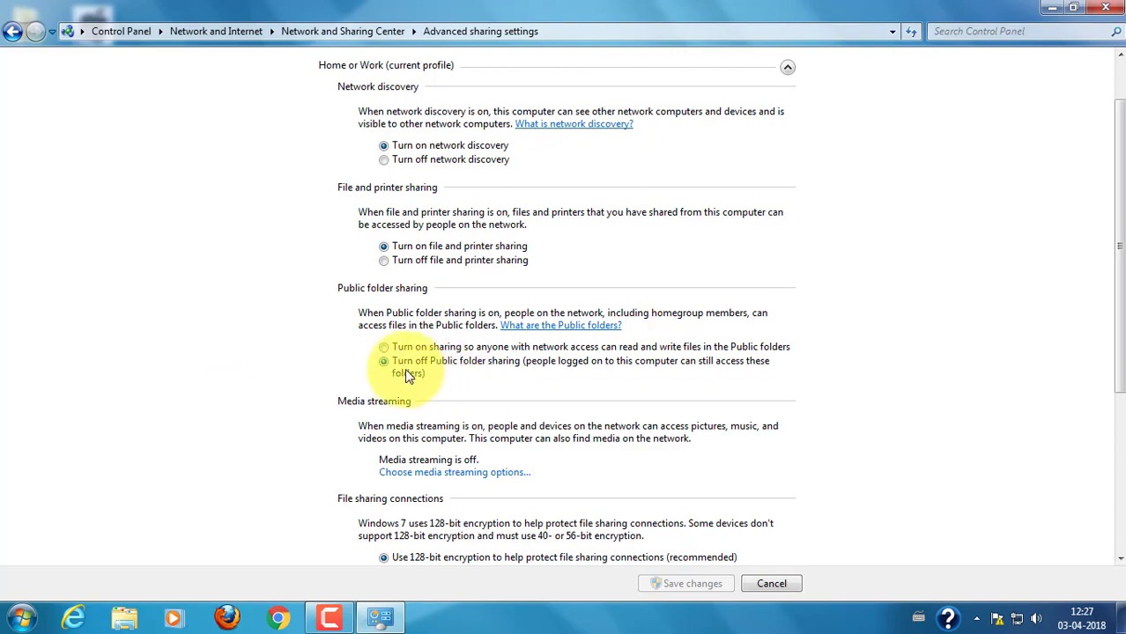
scroll(1117, 212, down, 5)
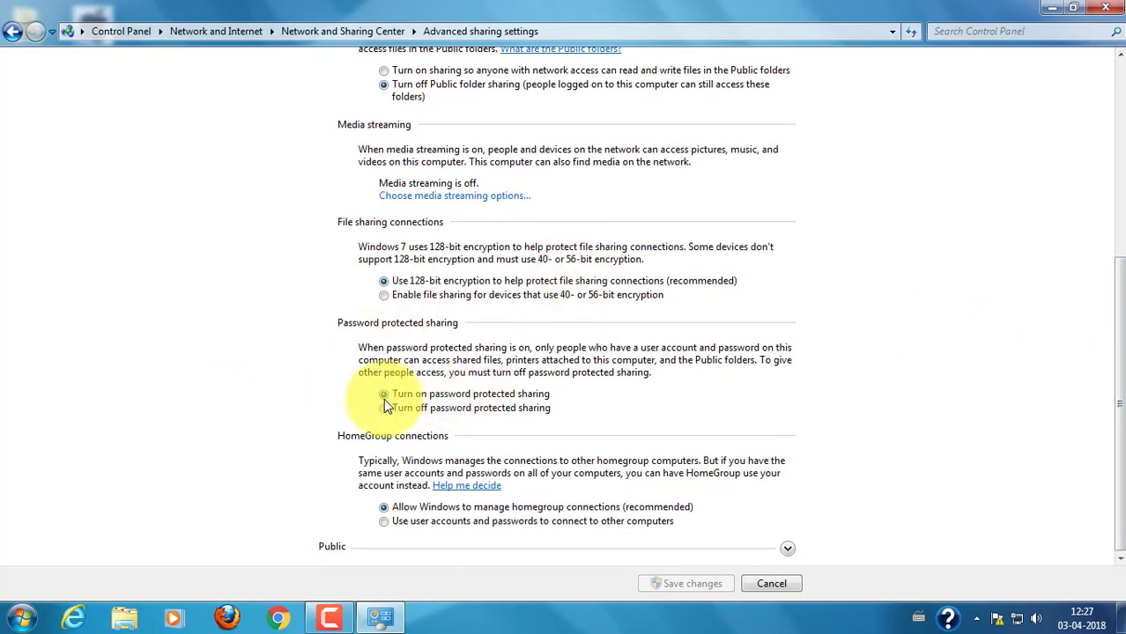
scroll(881, 352, up, 8)
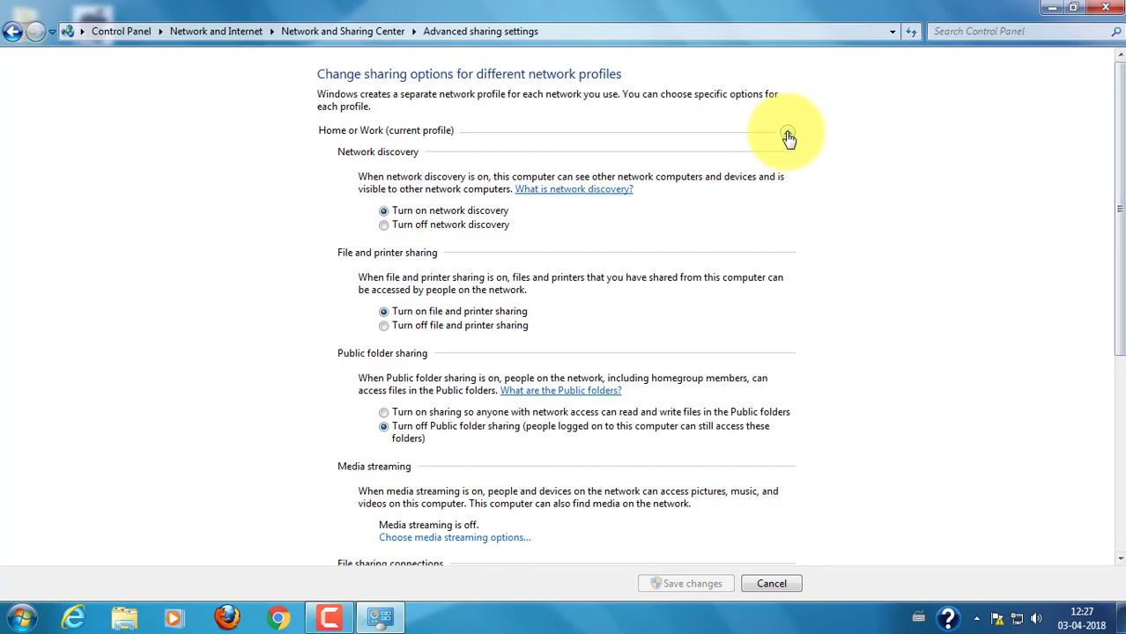
Review the Public profile's discovery, file sharing and password protection options, and close the advanced sharing settings
click(793, 132)
click(795, 160)
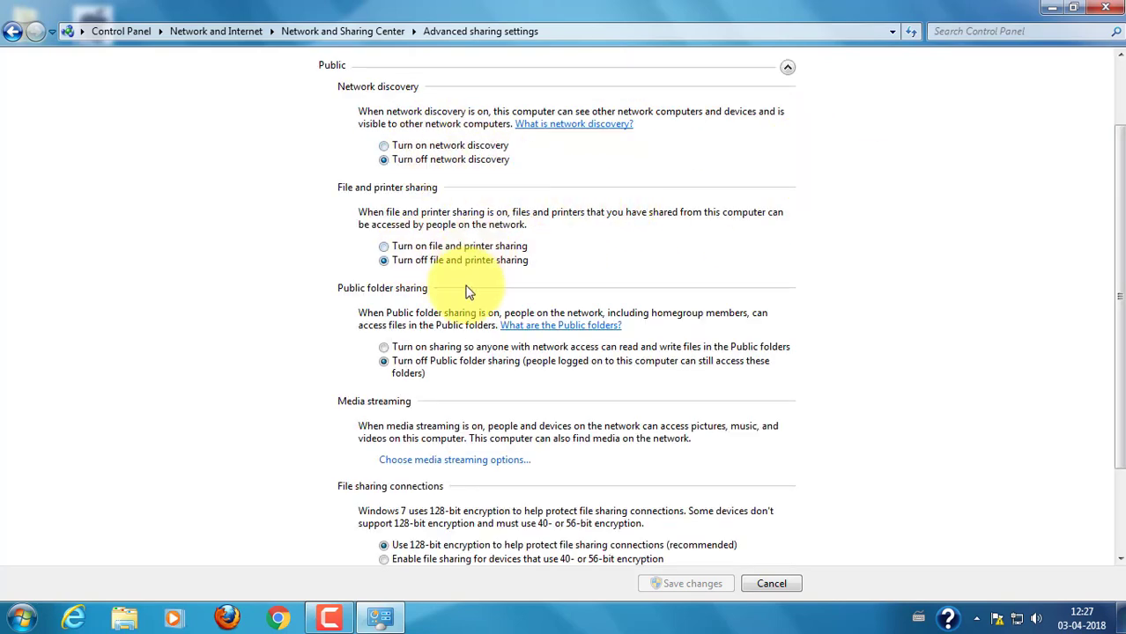
scroll(1112, 205, down, 3)
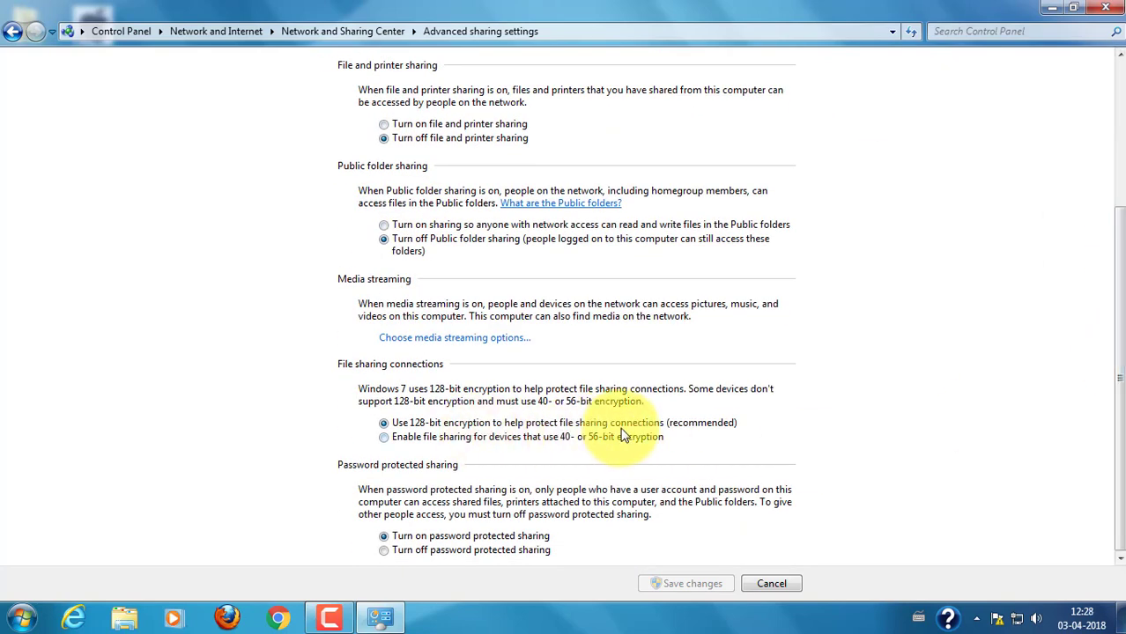
scroll(790, 370, up, 5)
click(795, 161)
key(alt+F4)
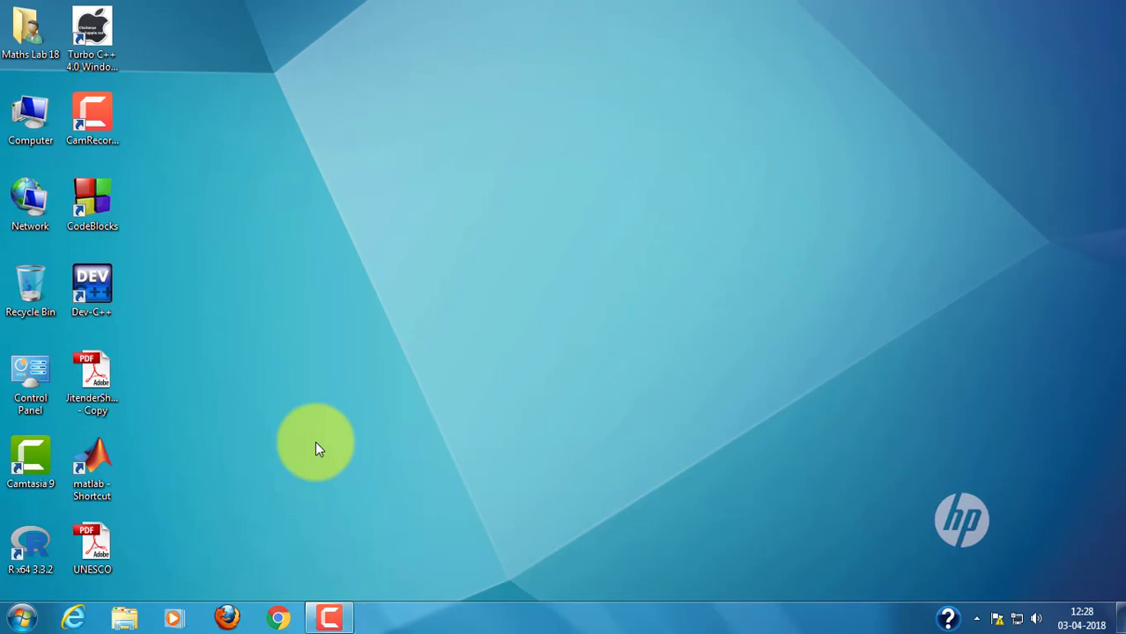
Connect to the sharing computer by running the network path \\mt29
key(super+r)
key(BackSpace)
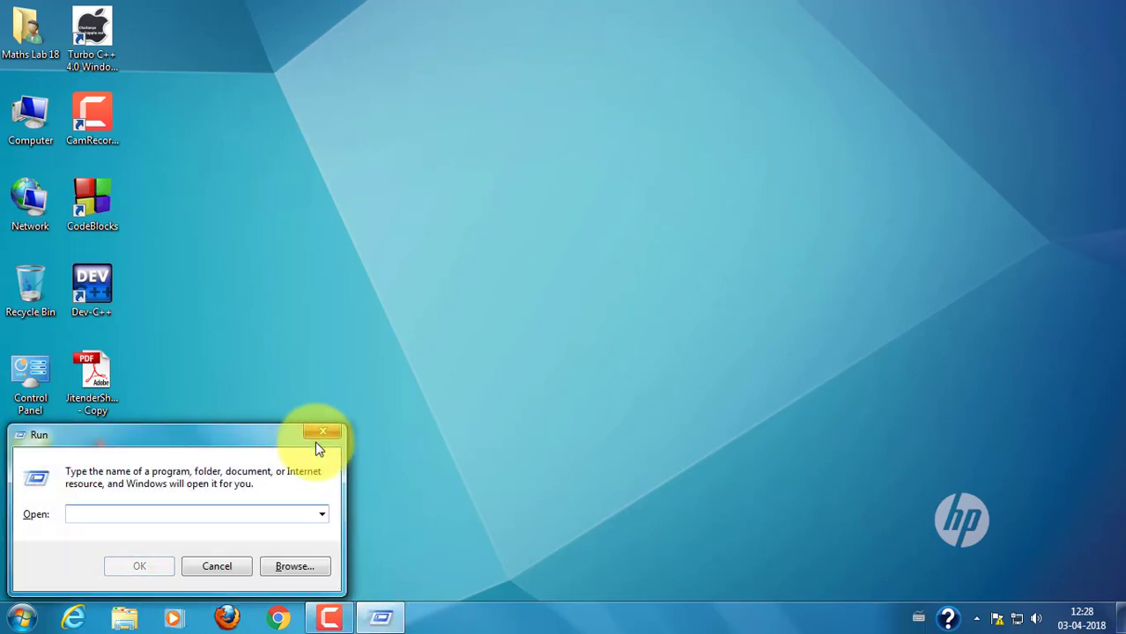
text(\\)
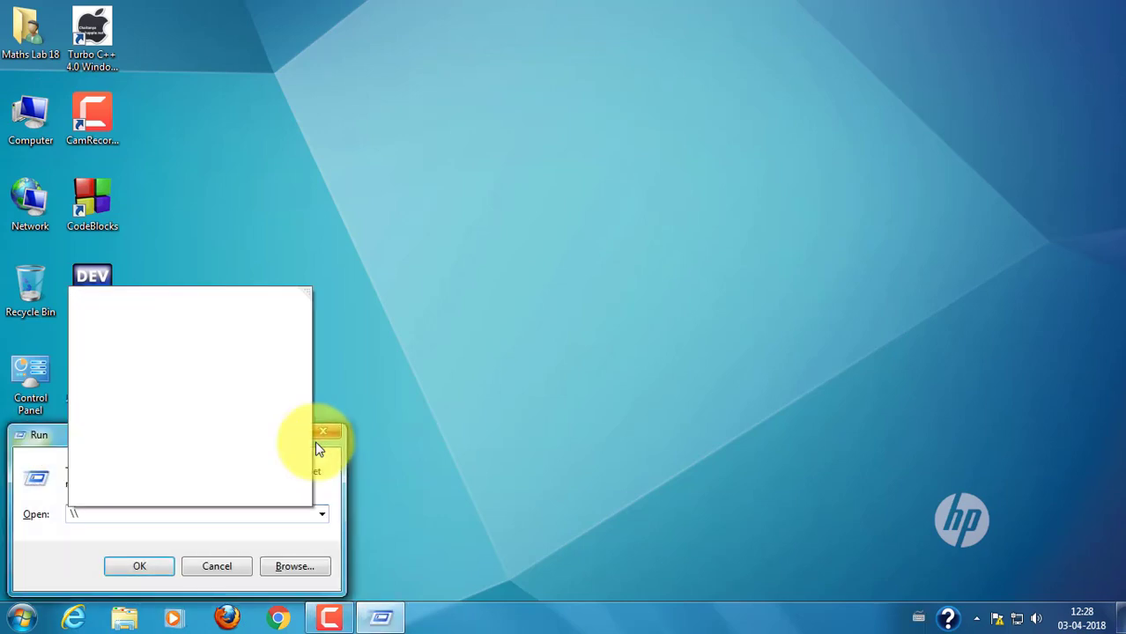
text(mt2)
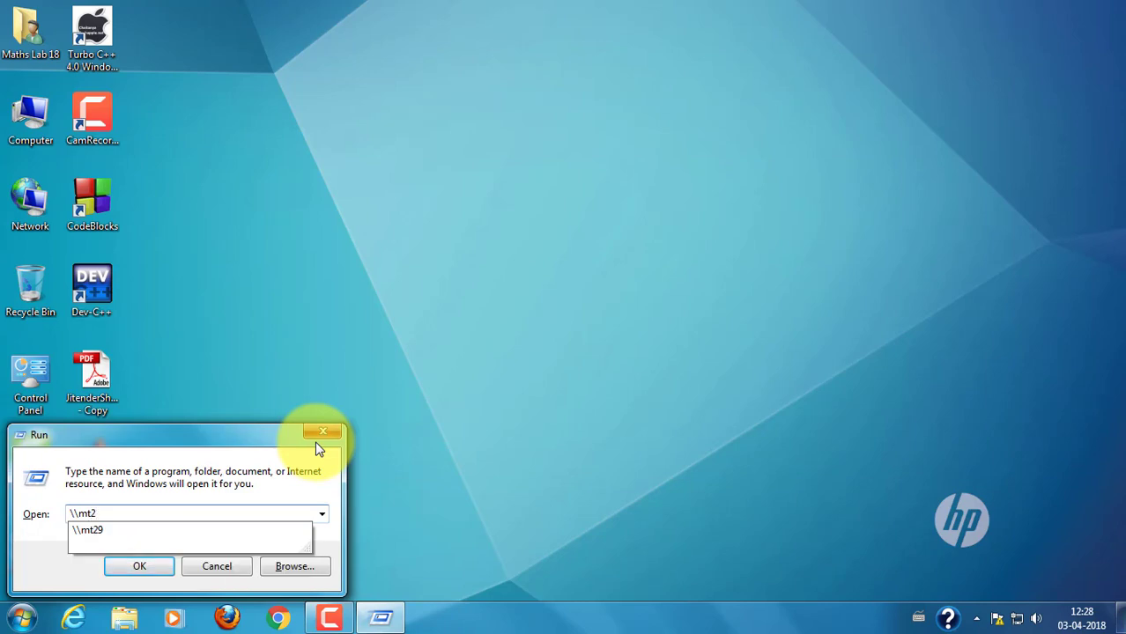
text(9)
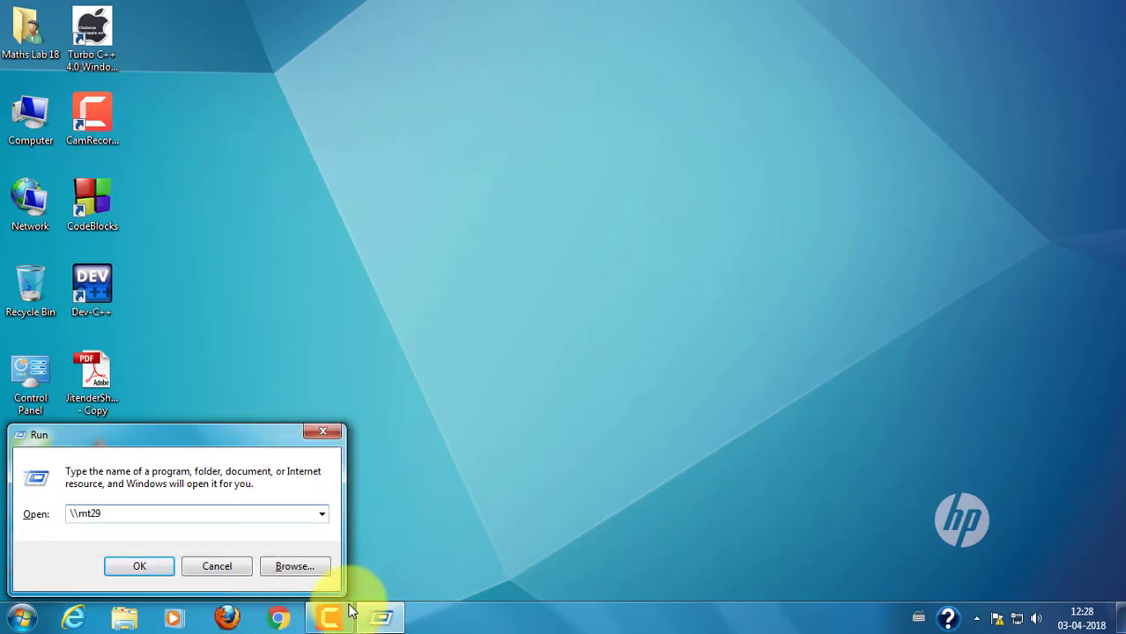
click(148, 567)
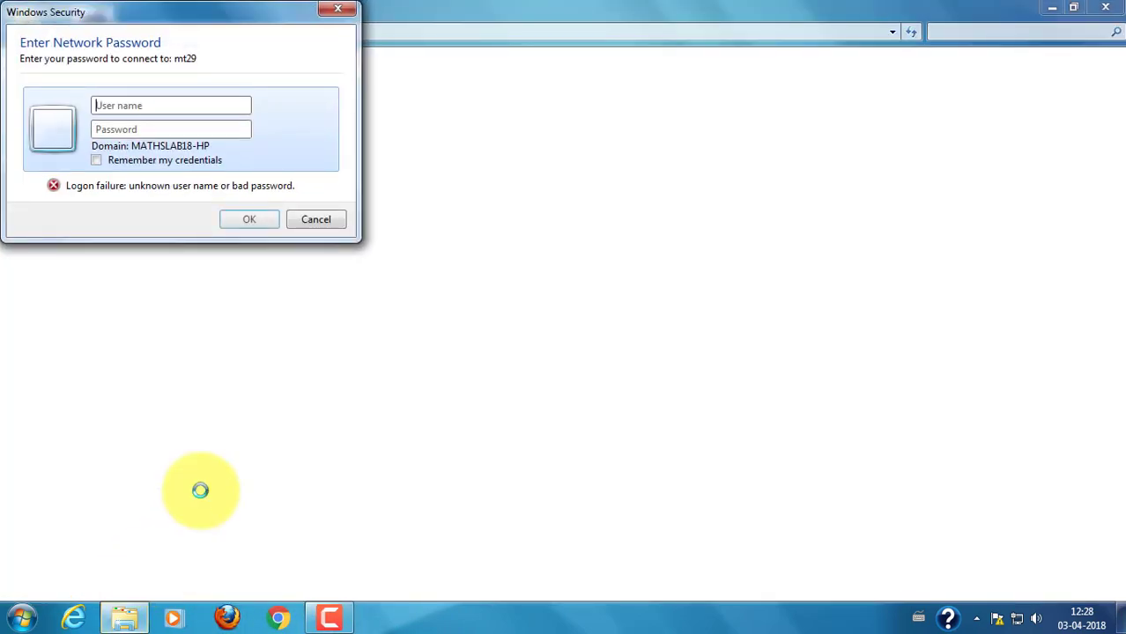
Log on to mt29 with the user name admin and enter the account password
click(147, 105)
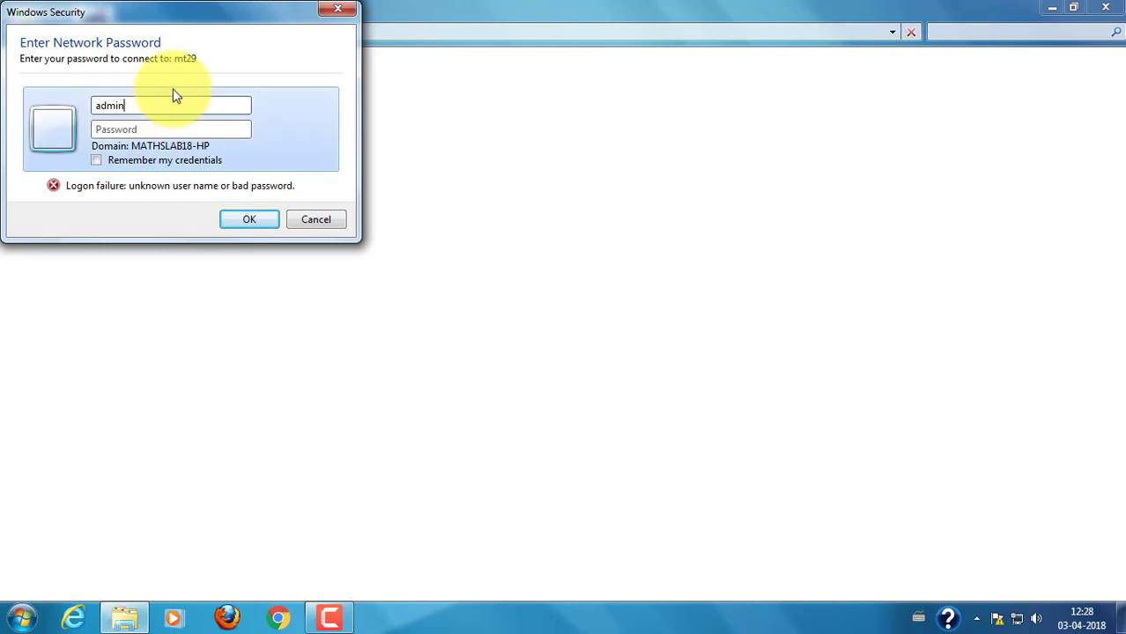
click(148, 130)
text(************)
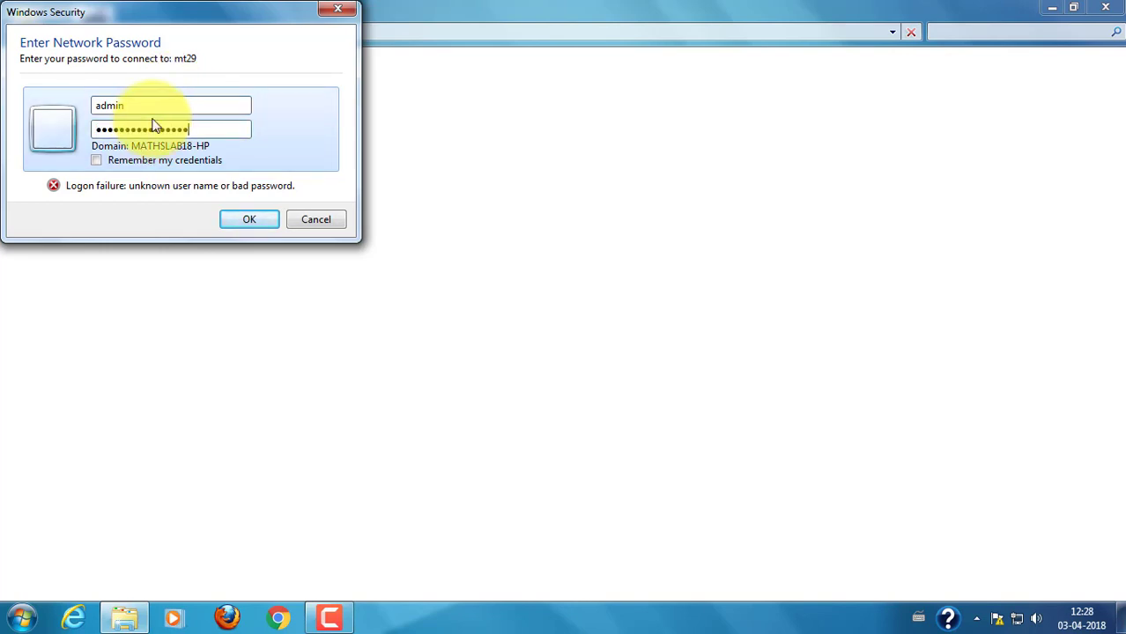
click(261, 221)
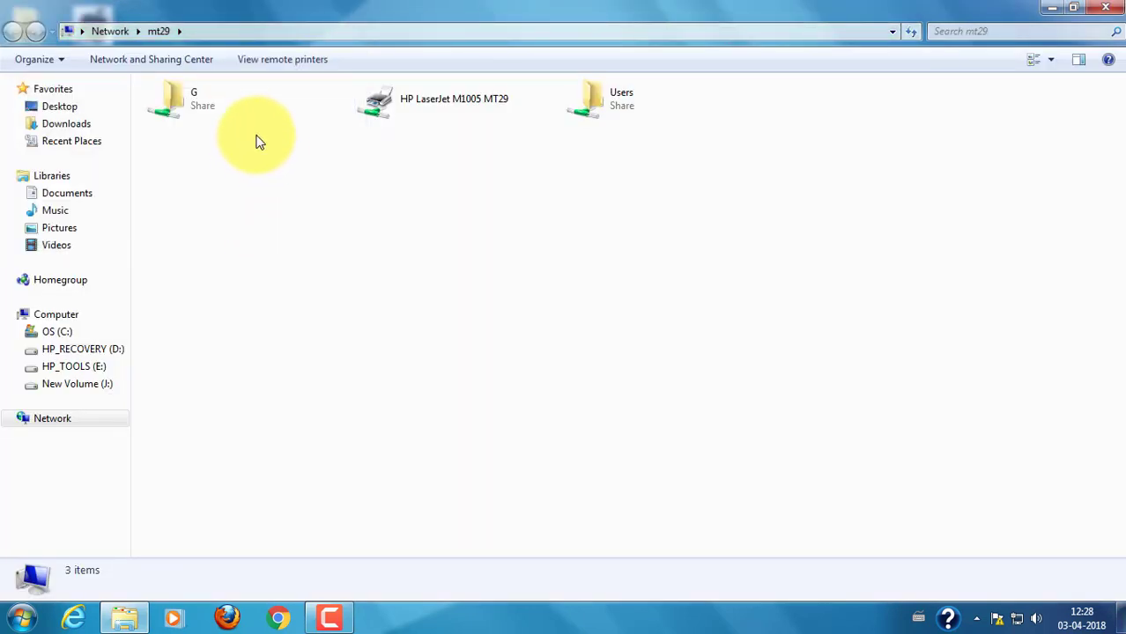
Open the shared drive G on mt29 and its Softwares folder
click(194, 102)
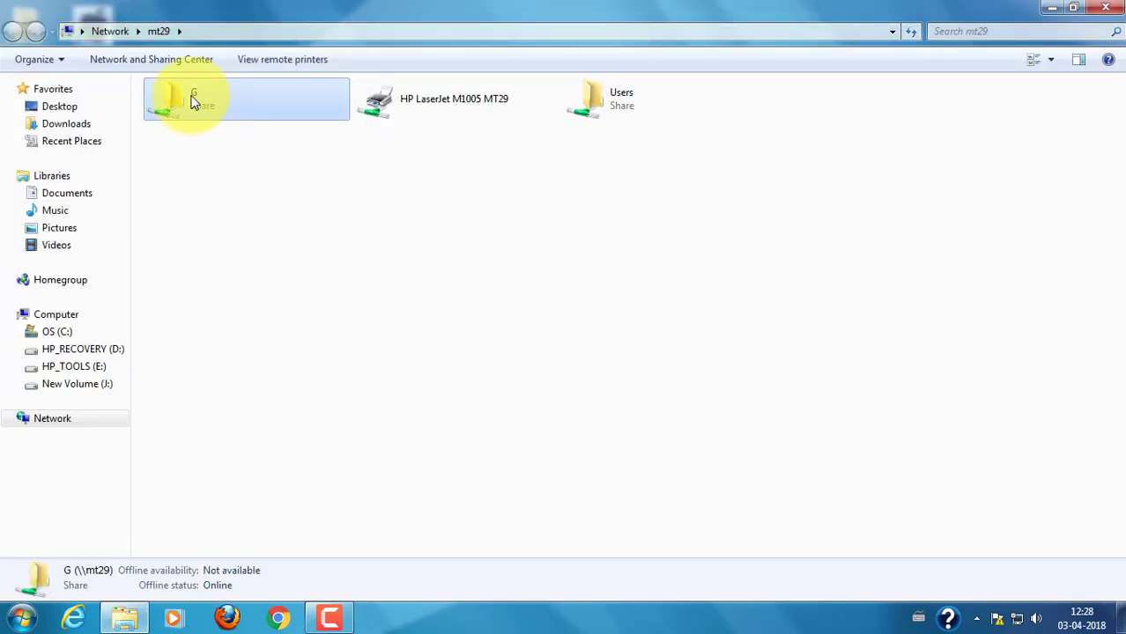
right_click(194, 102)
click(251, 109)
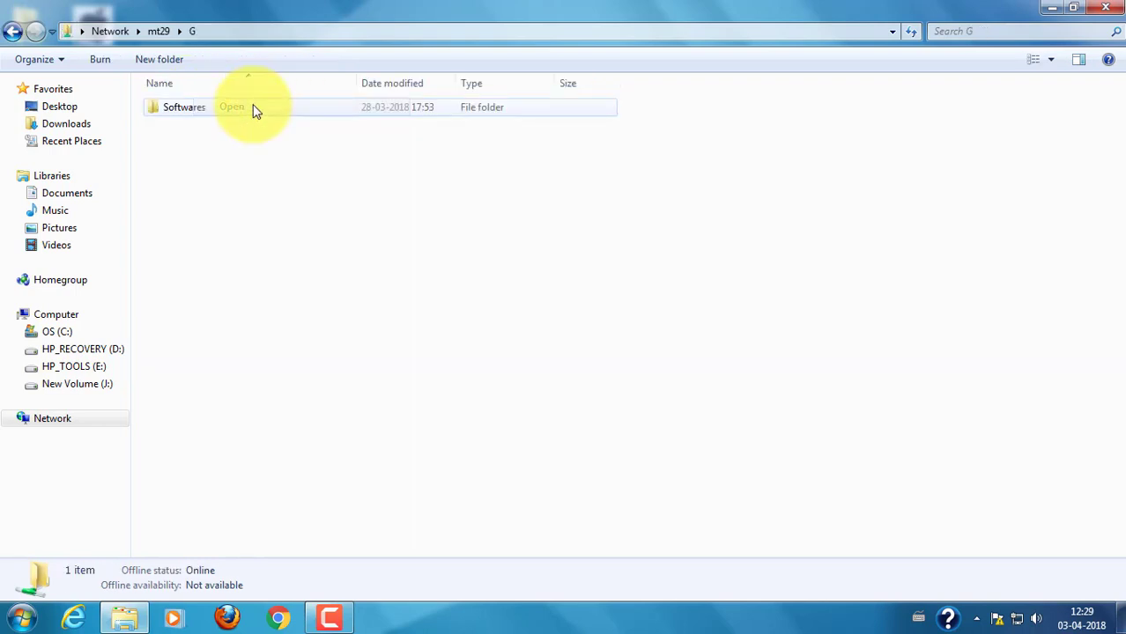
click(196, 109)
right_click(196, 108)
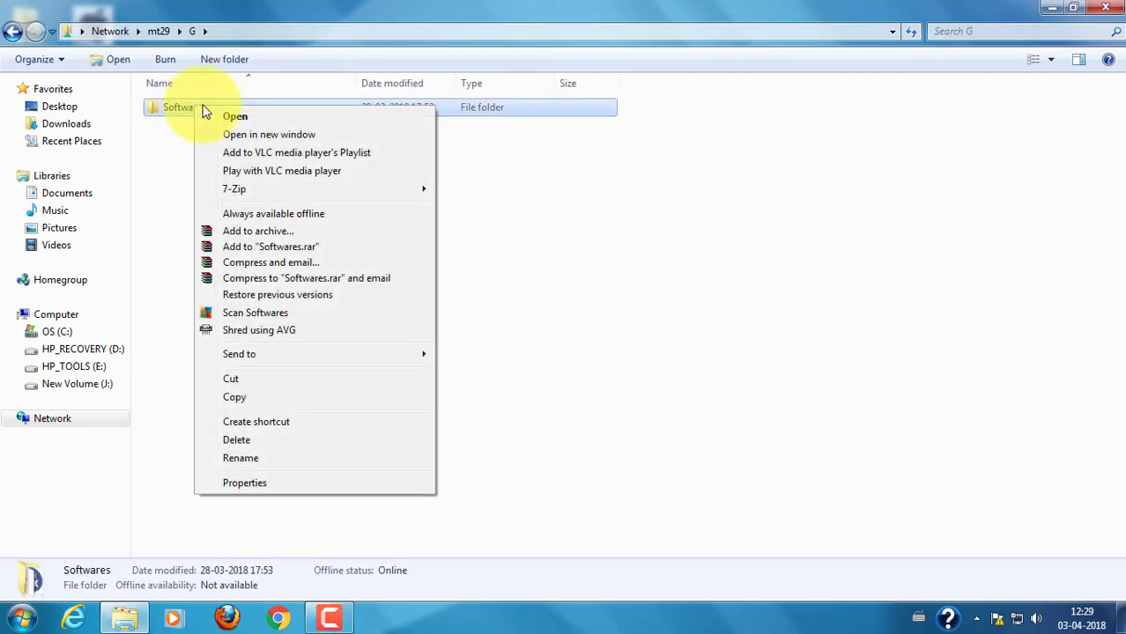
click(254, 117)
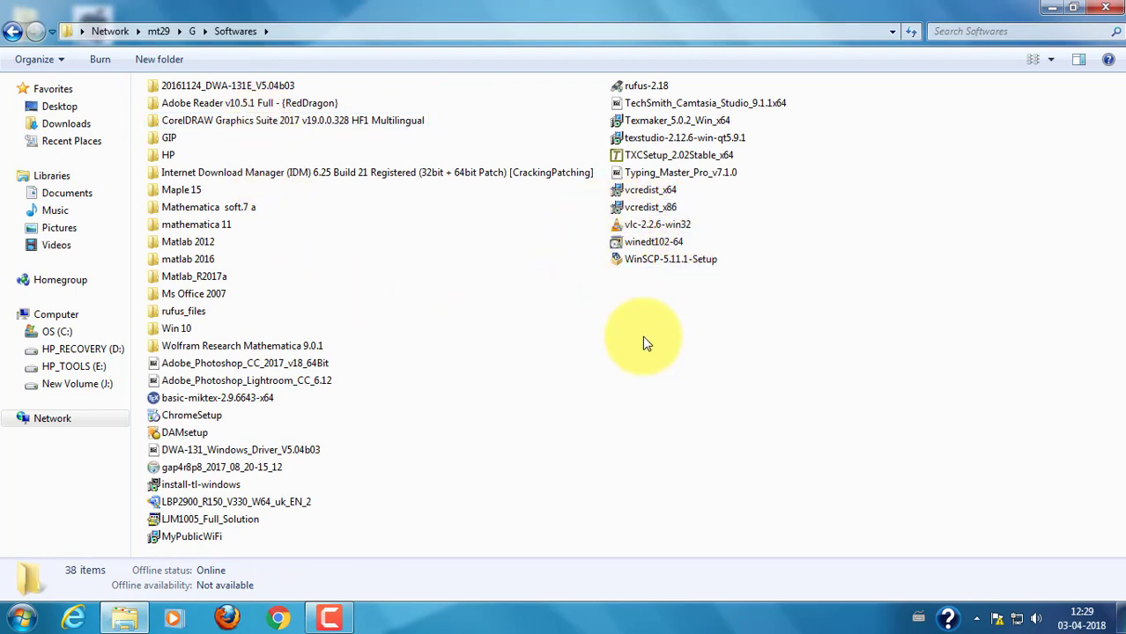
Copy the vlc-2.2.6-win32 installer from the shared Softwares folder to the desktop
click(643, 221)
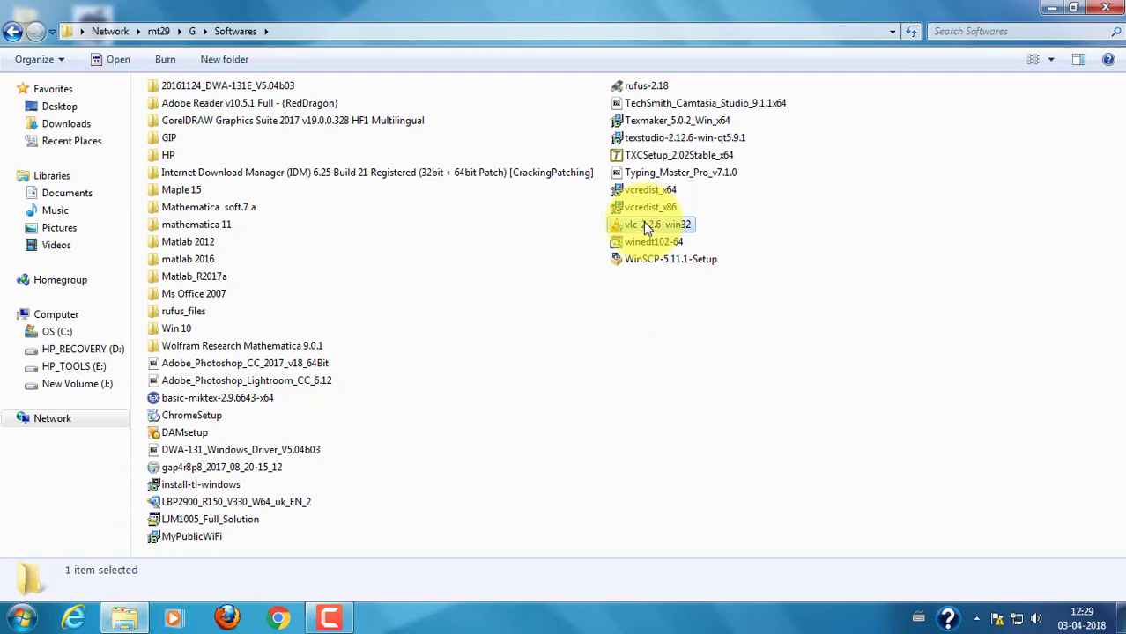
right_click(643, 221)
click(693, 496)
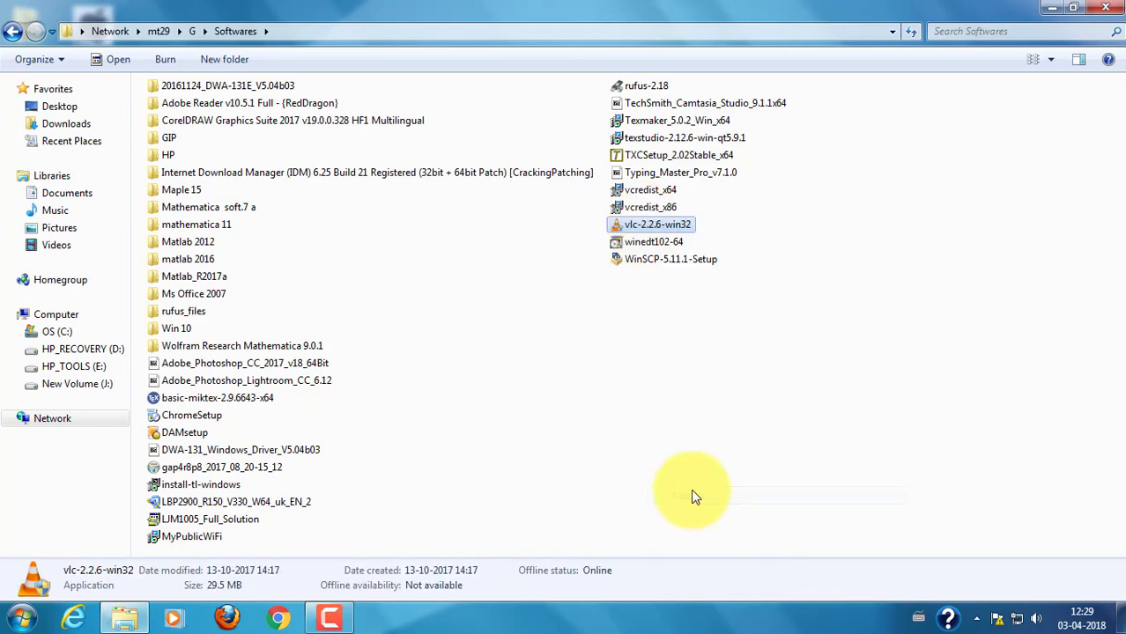
click(1052, 7)
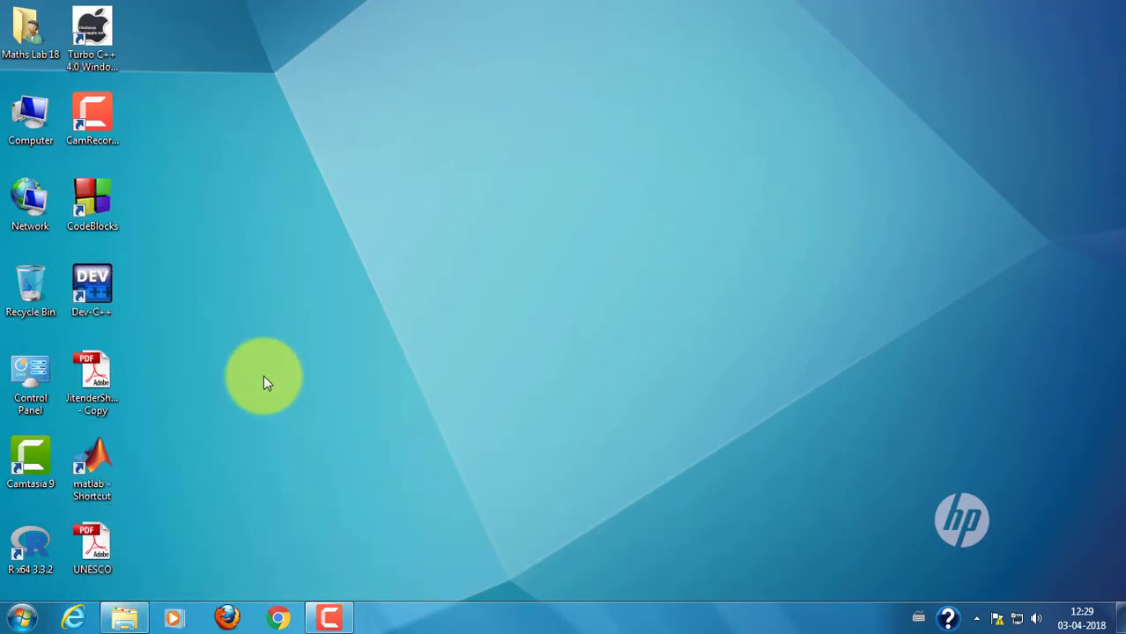
right_click(205, 276)
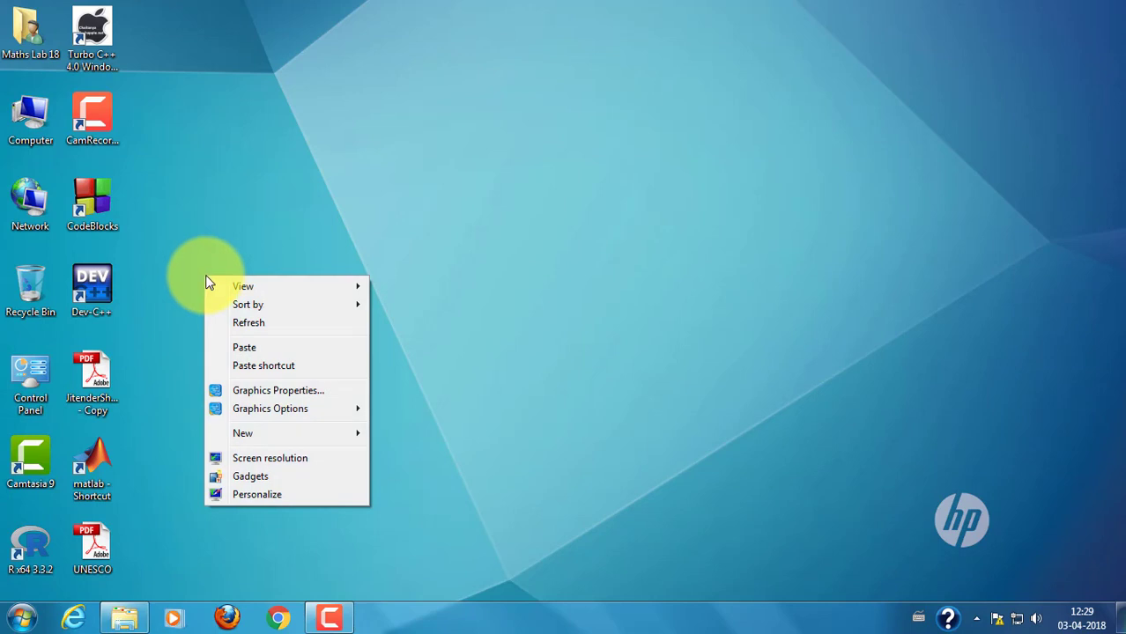
click(265, 347)
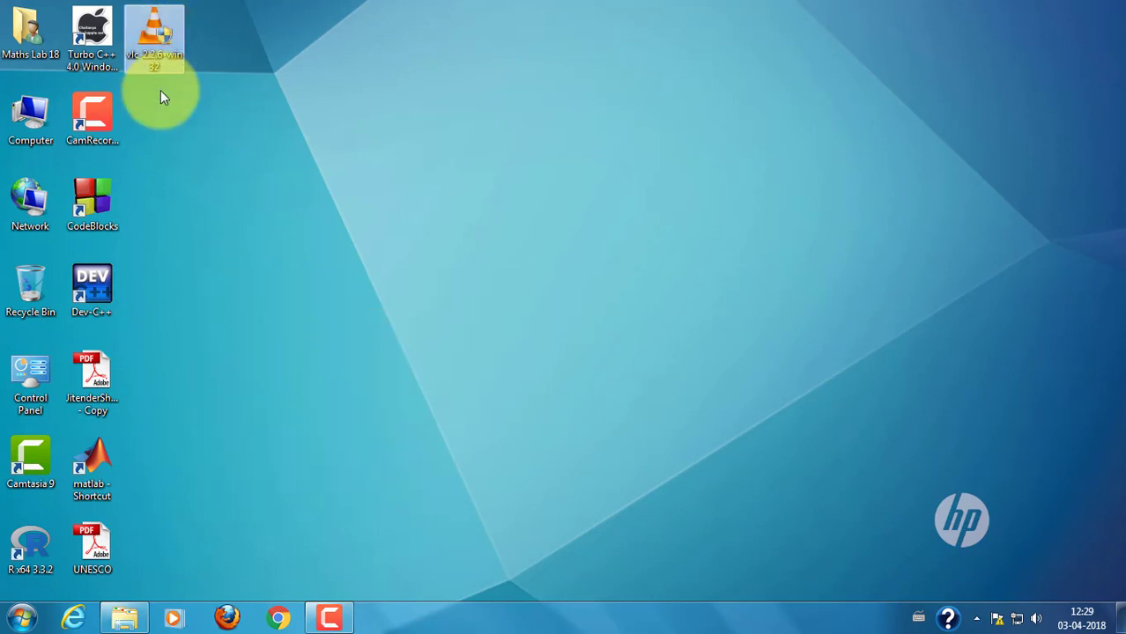
click(244, 268)
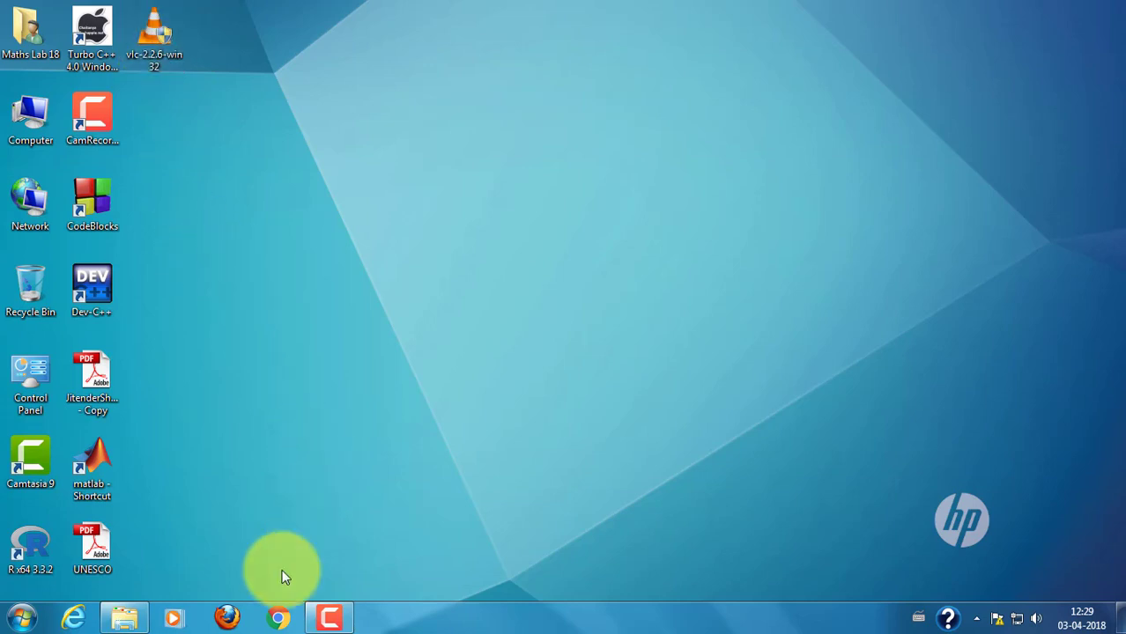
Try to permanently delete the vlc-2.2.6-win32 installer from the shared Softwares folder on mt29, retrying once before cancelling
click(123, 621)
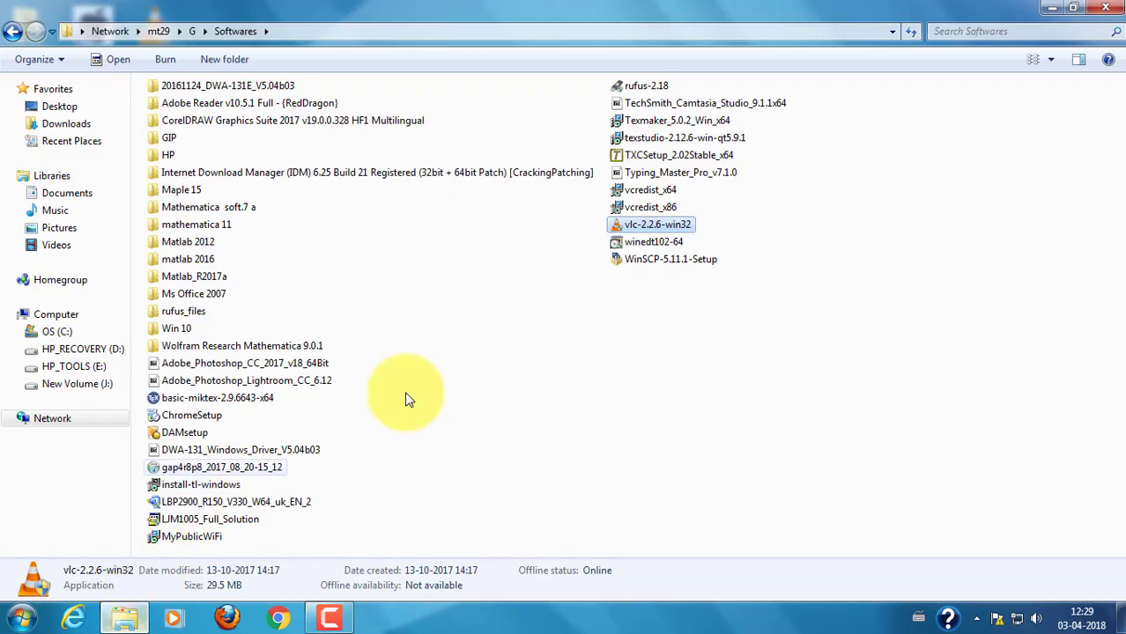
click(680, 227)
right_click(678, 226)
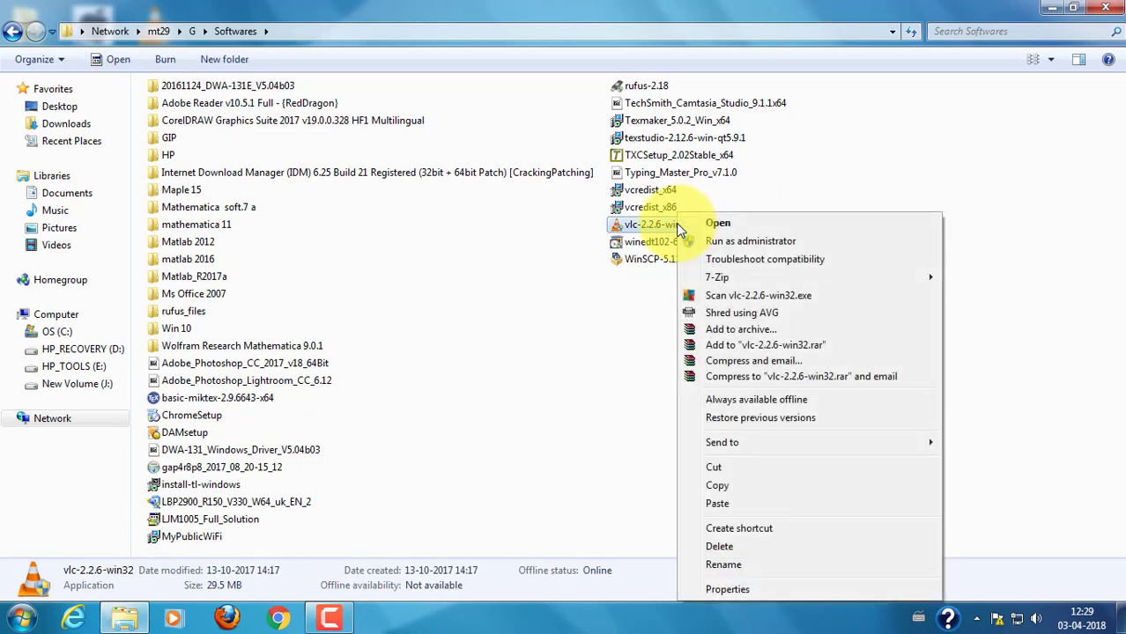
click(746, 548)
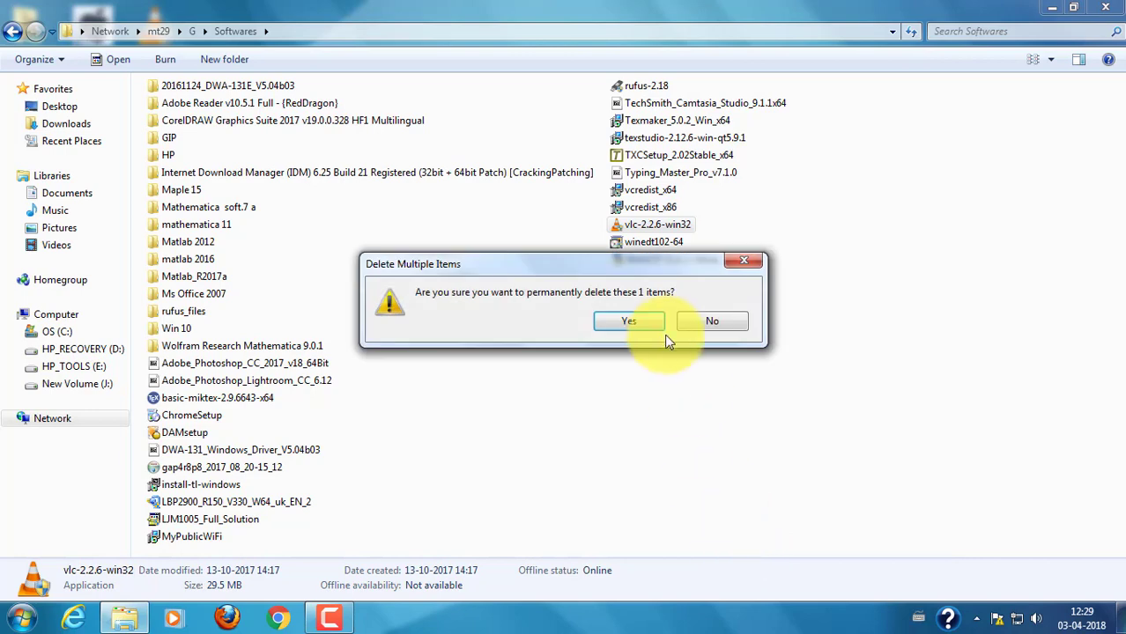
click(643, 323)
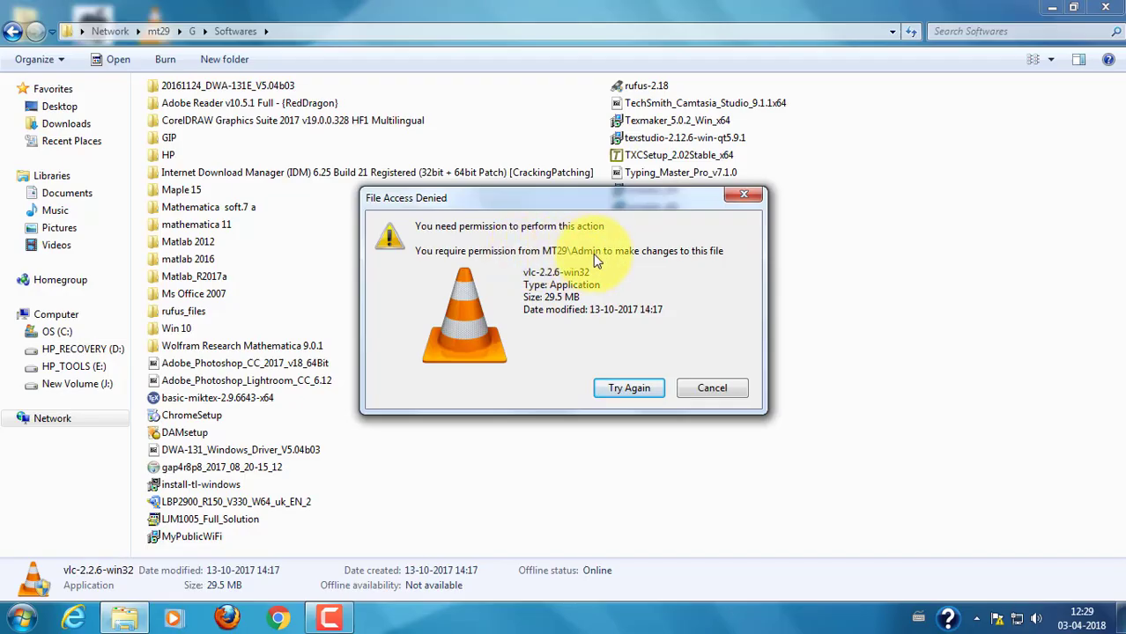
click(644, 385)
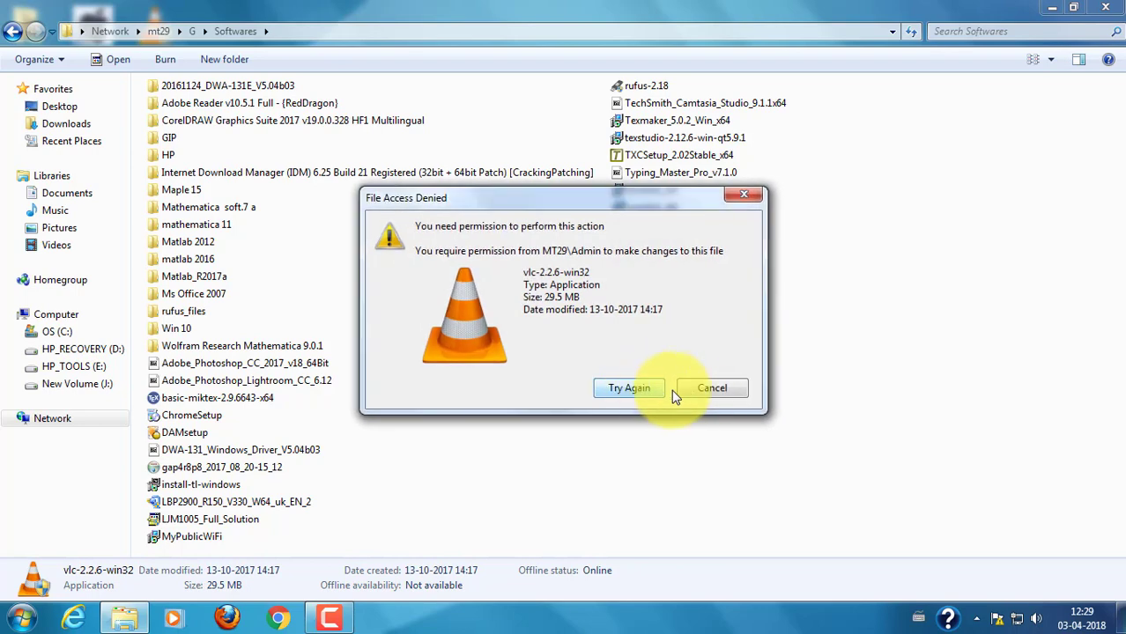
click(711, 389)
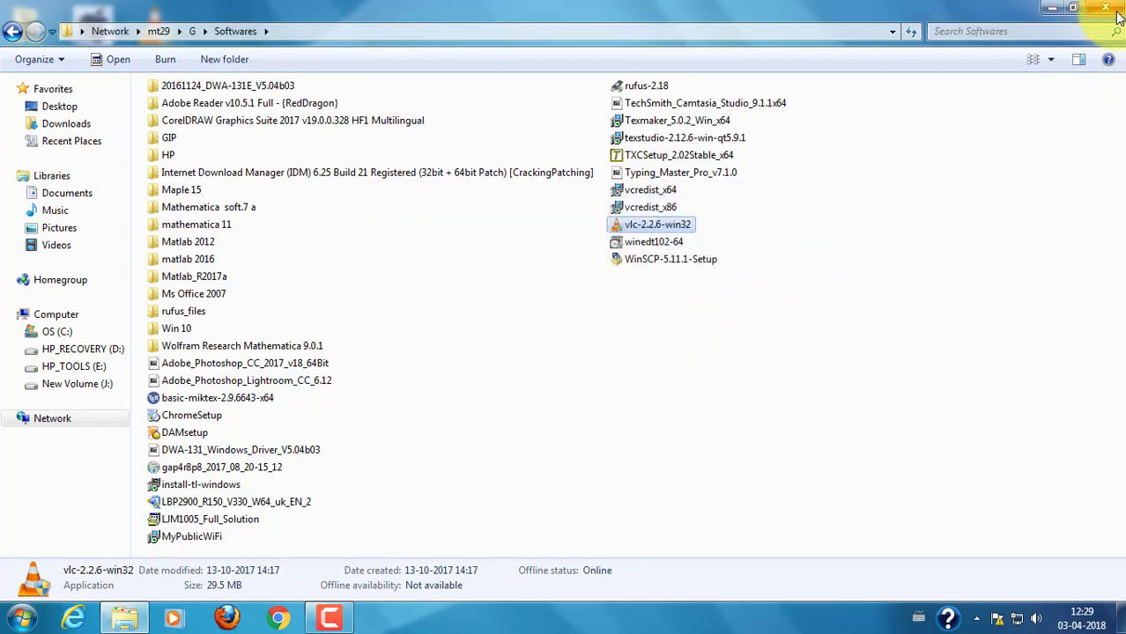
Try to copy the CodeBlocks desktop shortcut into the shared Softwares folder on mt29, retry once, and close the folder window
click(1052, 8)
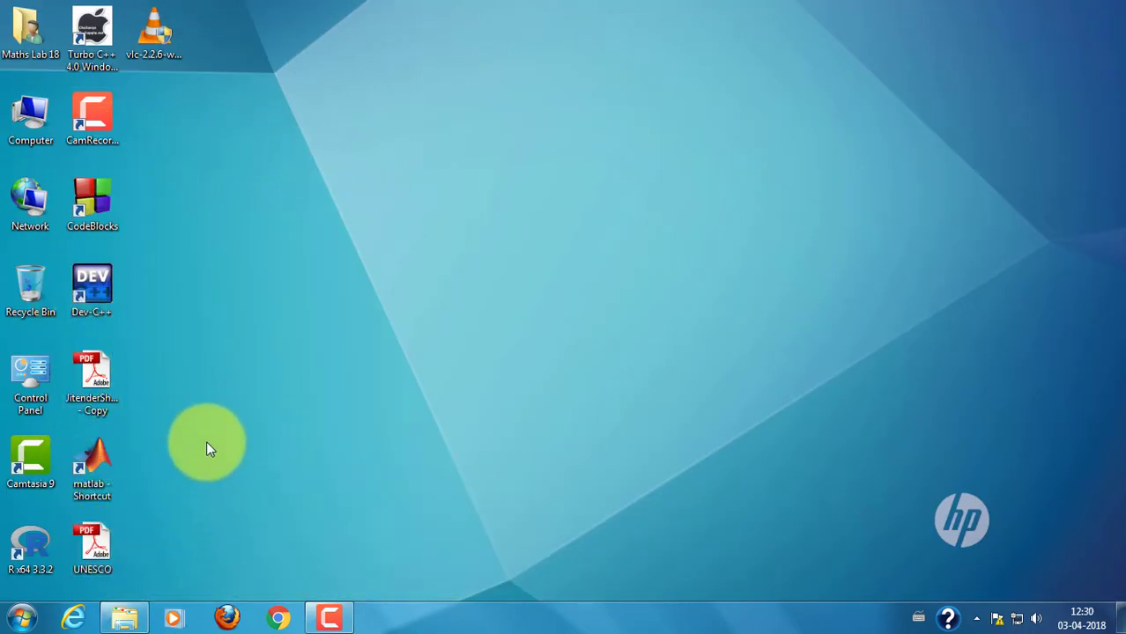
right_click(101, 189)
click(165, 487)
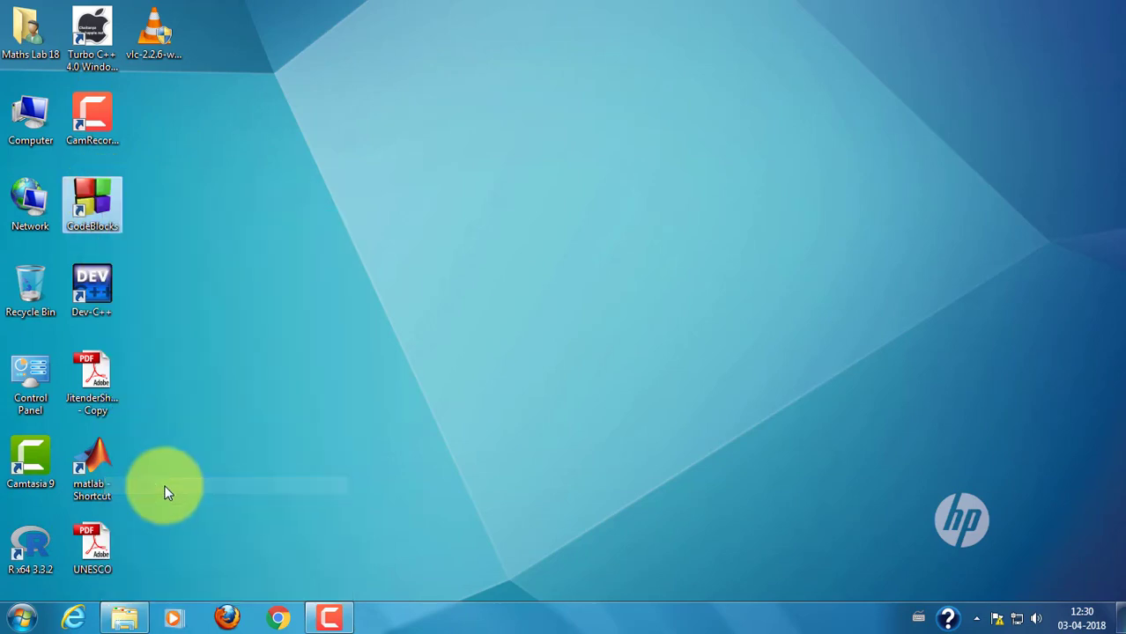
mouse_move(129, 621)
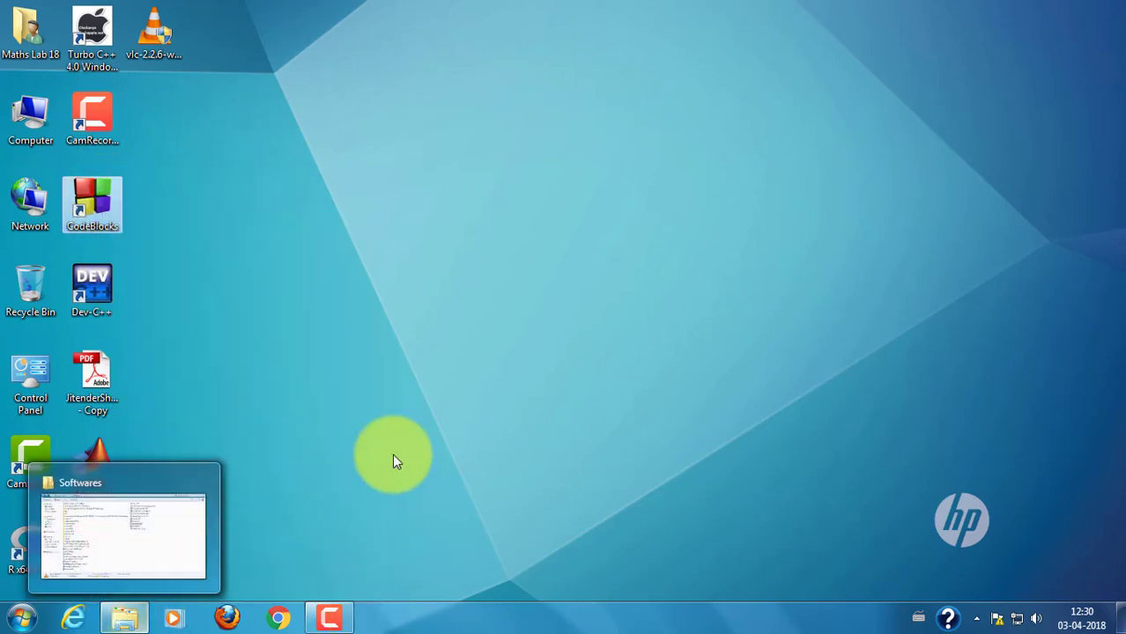
click(126, 620)
click(666, 302)
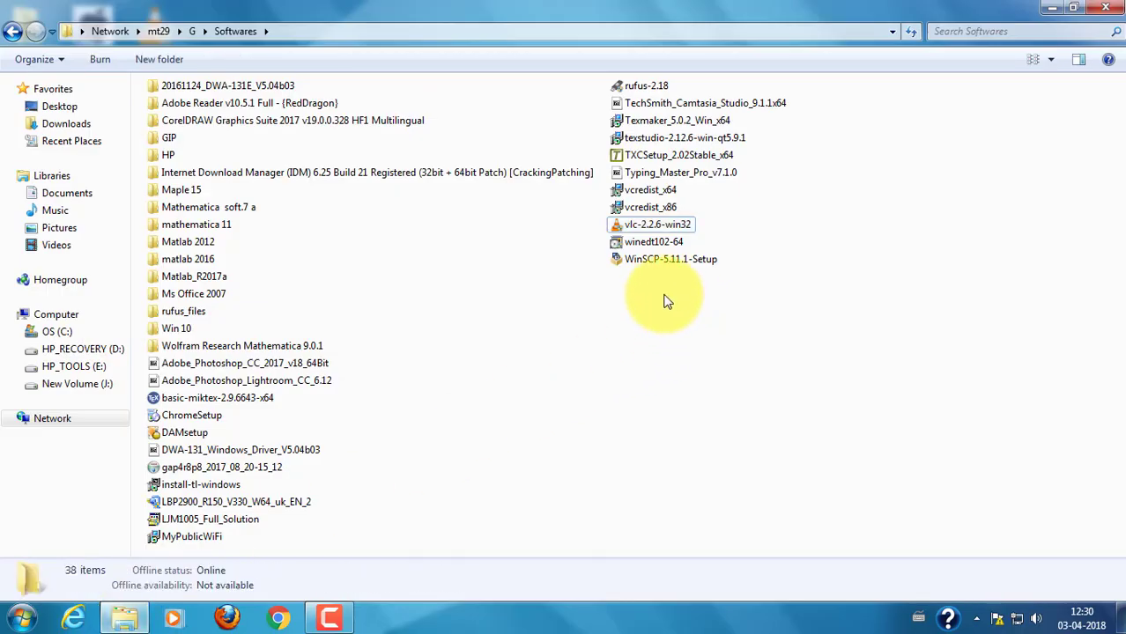
right_click(665, 296)
click(704, 410)
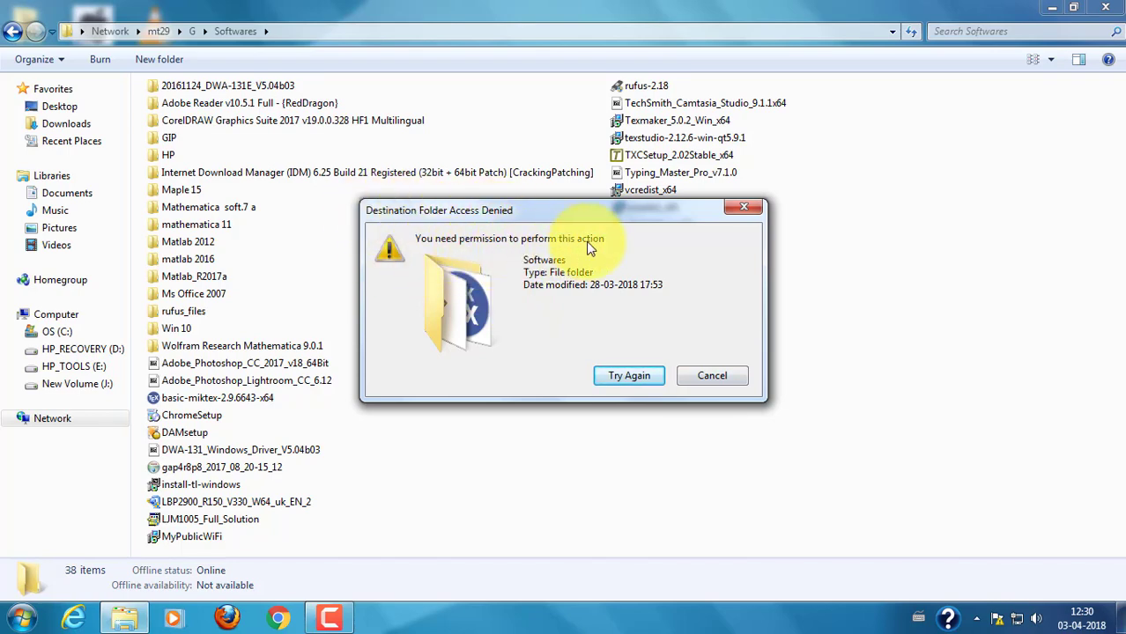
click(633, 379)
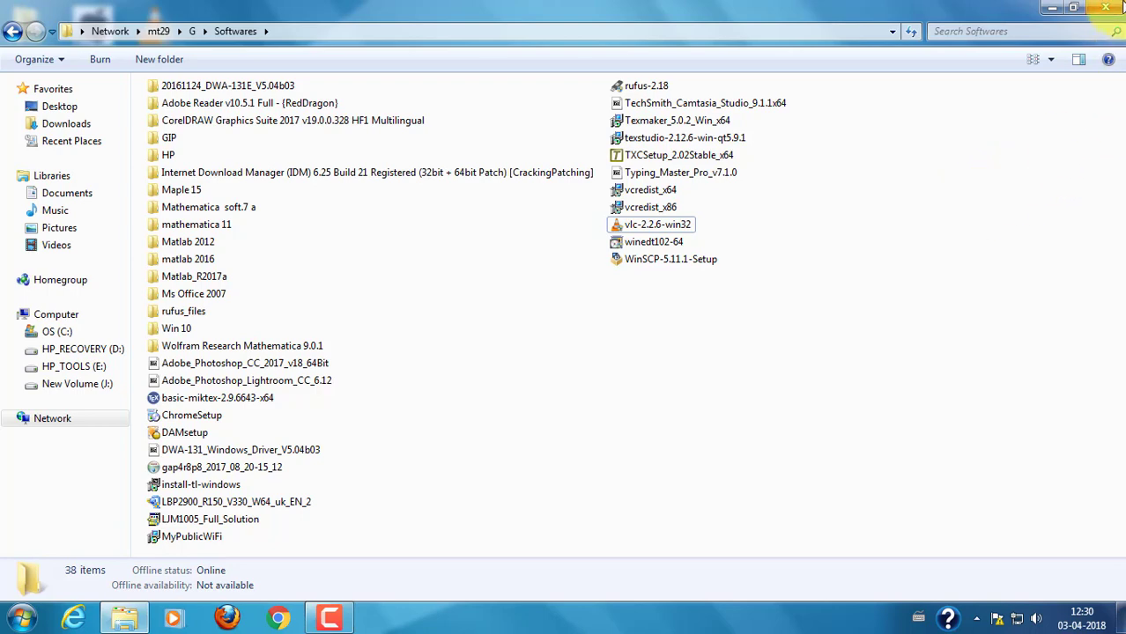
click(1112, 9)
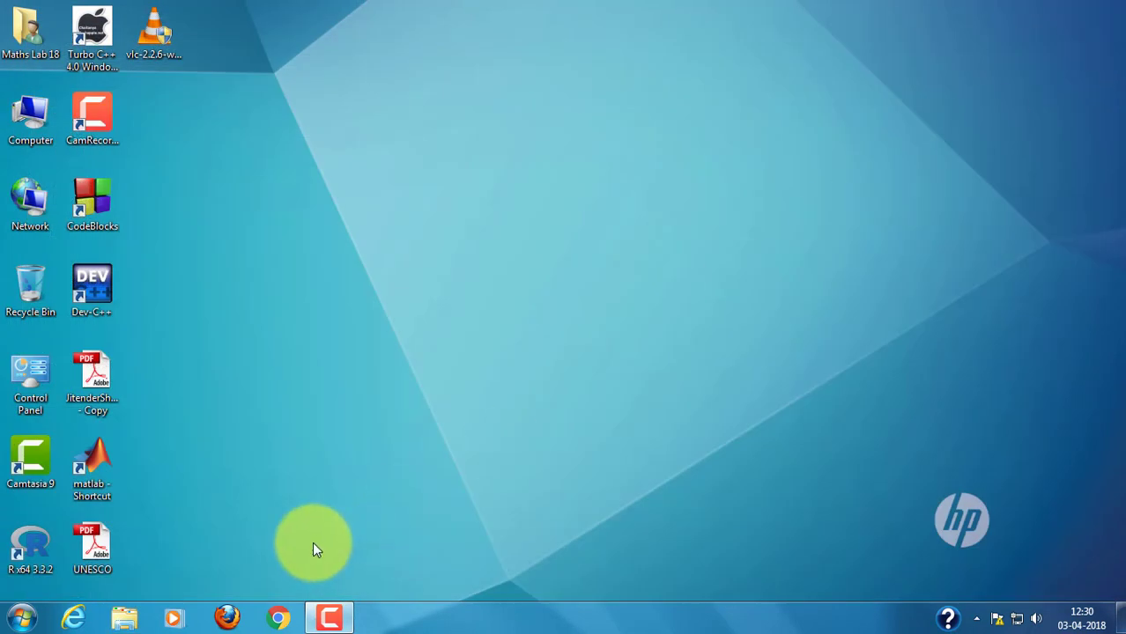